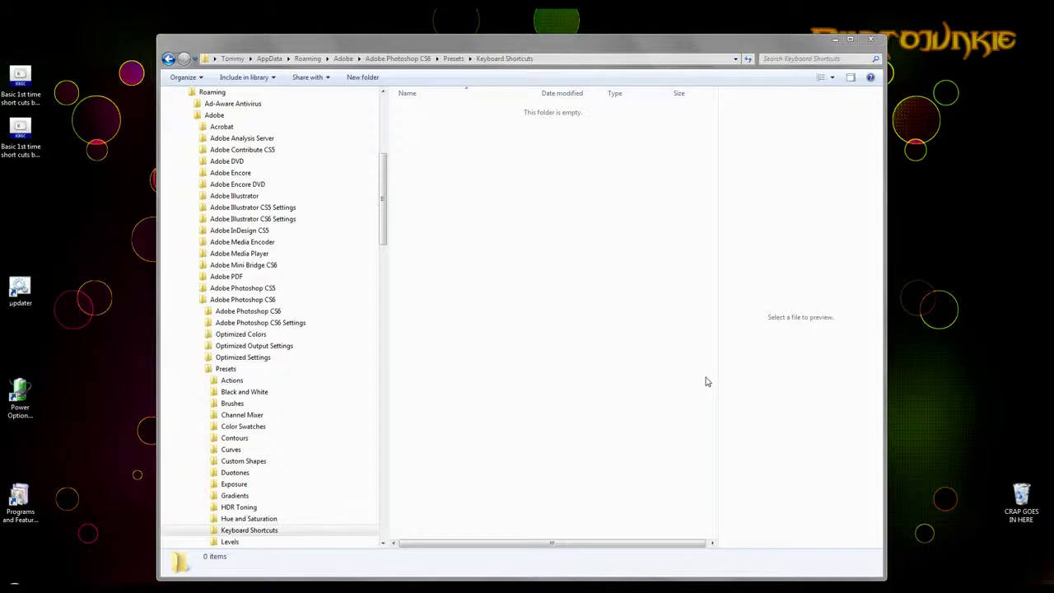
Step: Drag both Basic 1st time short cuts .kys files from the desktop into Presets\Keyboard Shortcuts, then minimize Explorer
drag(528, 49, 522, 37)
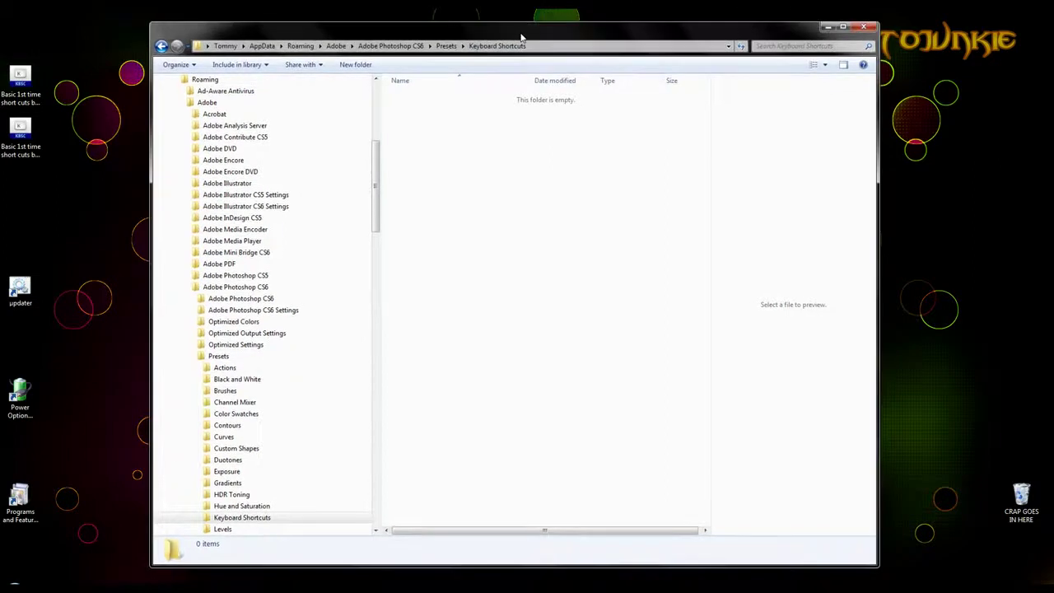
click(21, 87)
click(25, 138)
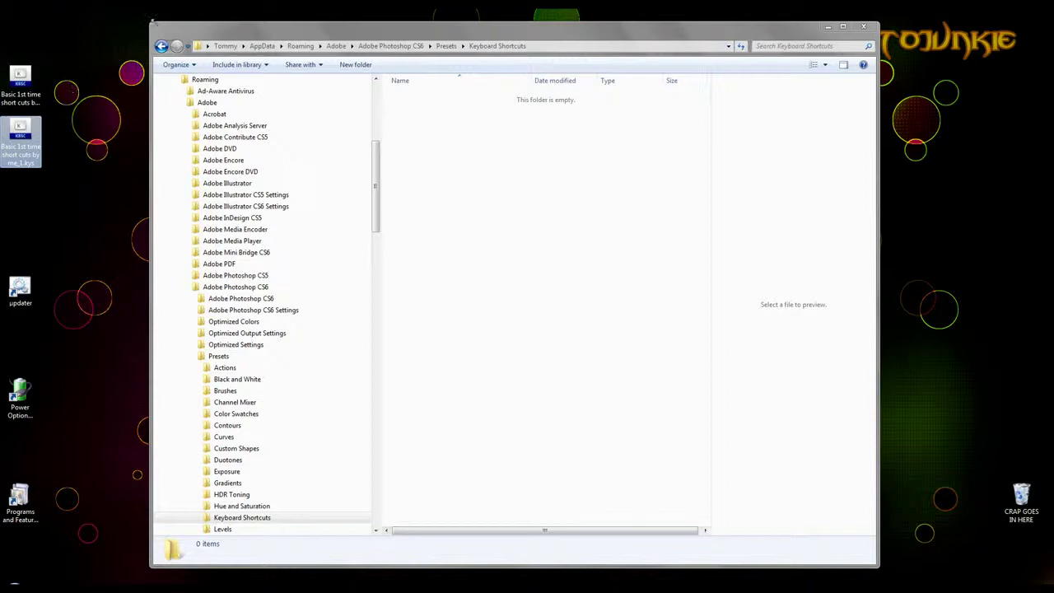
click(149, 25)
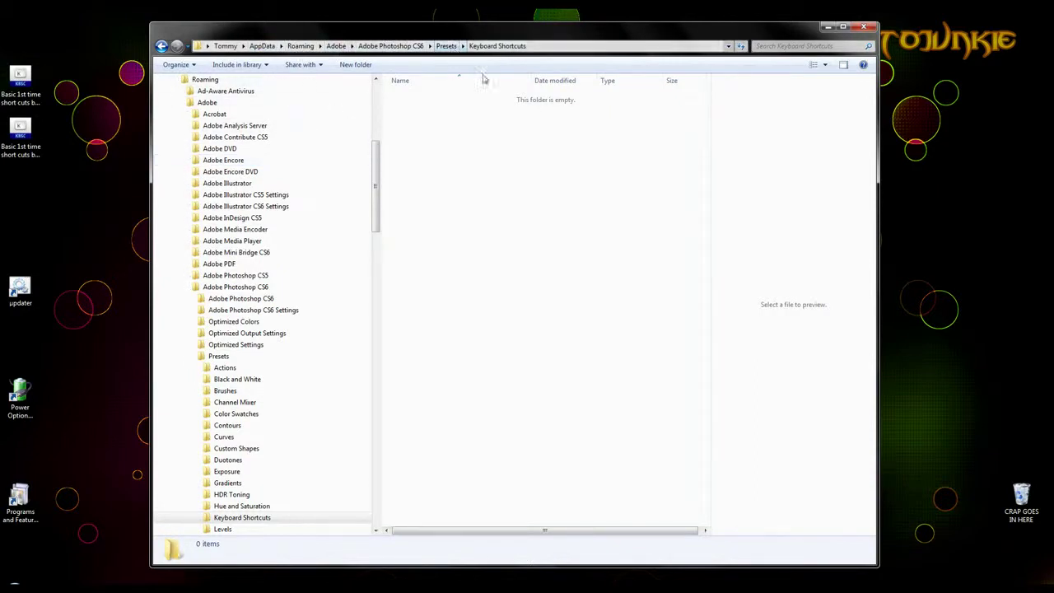
drag(374, 191, 374, 231)
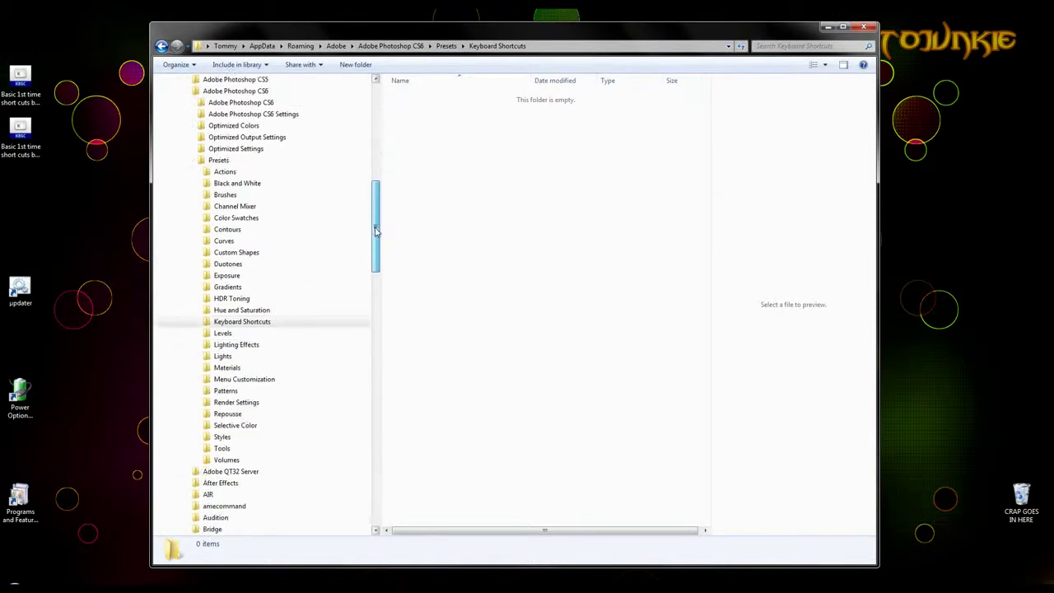
click(275, 380)
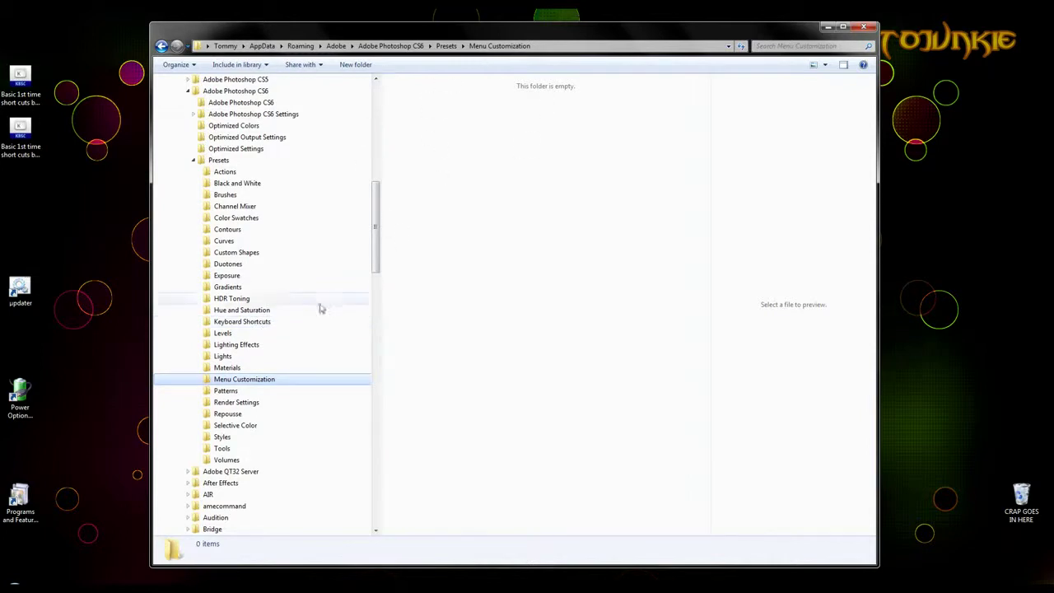
click(273, 322)
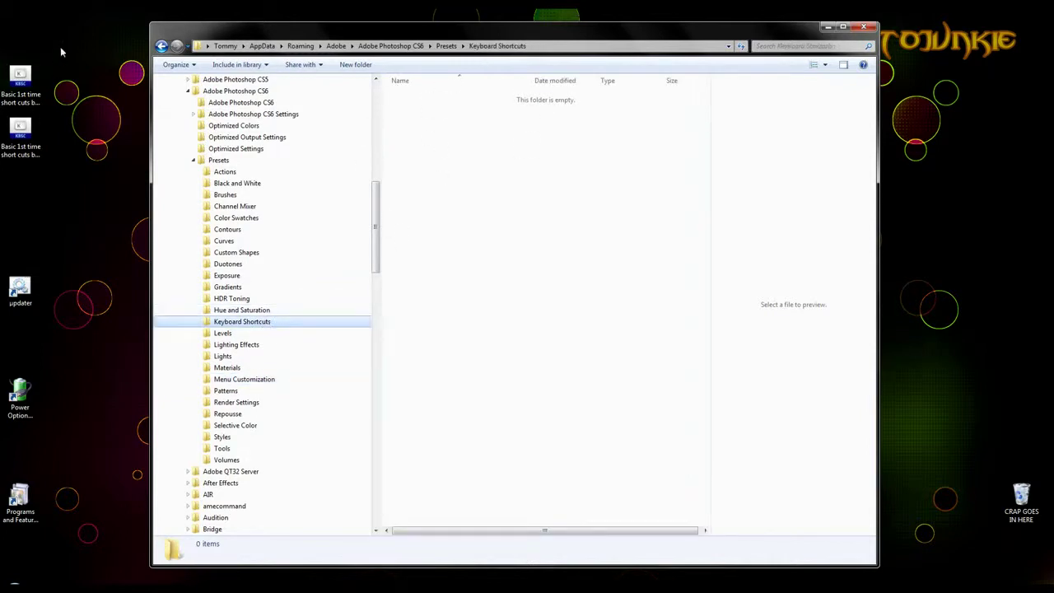
drag(60, 52, 3, 194)
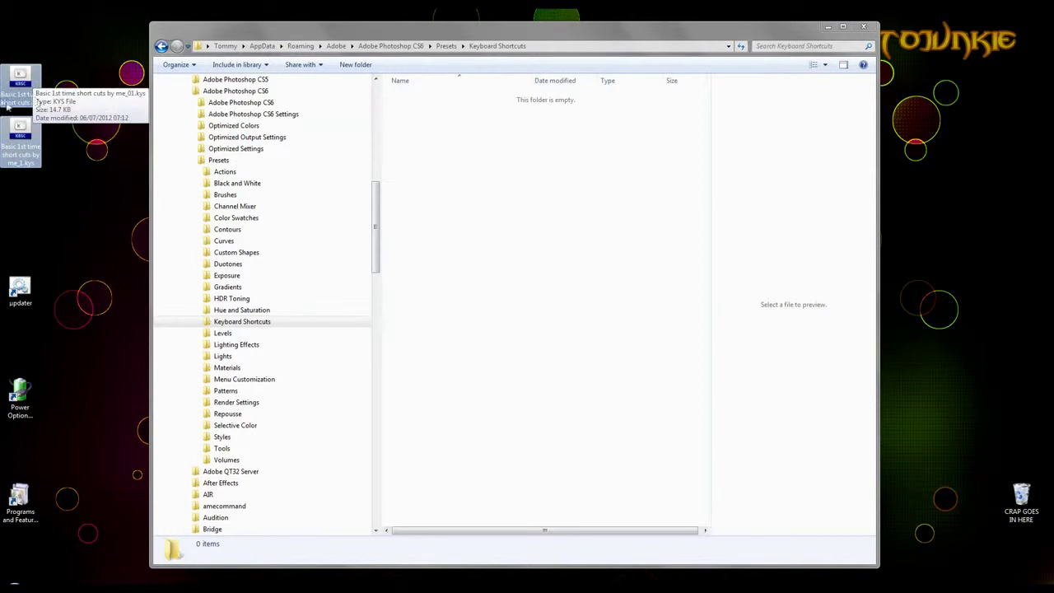
drag(8, 103, 464, 217)
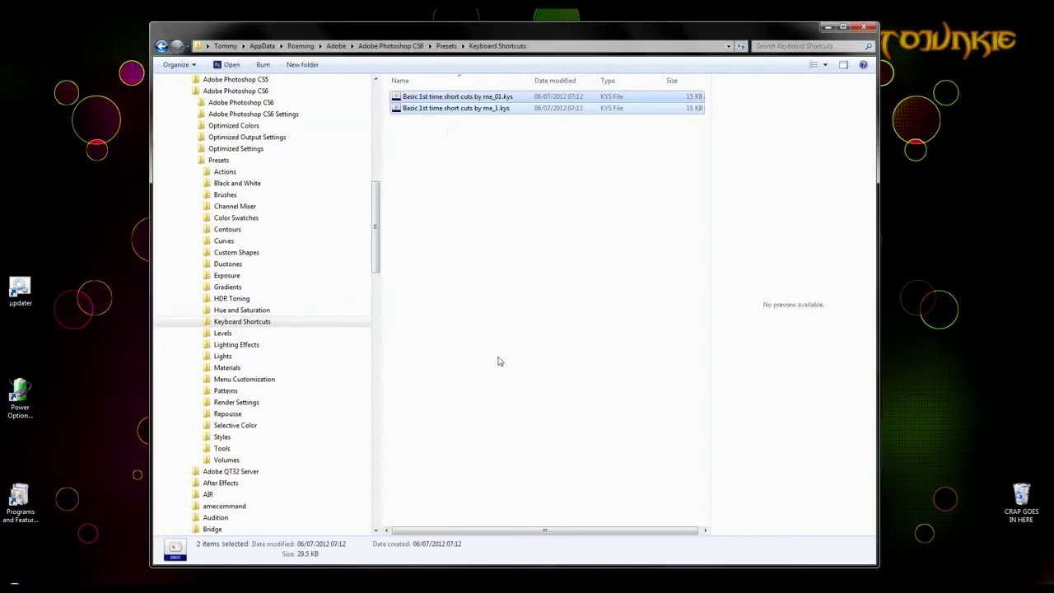
click(825, 28)
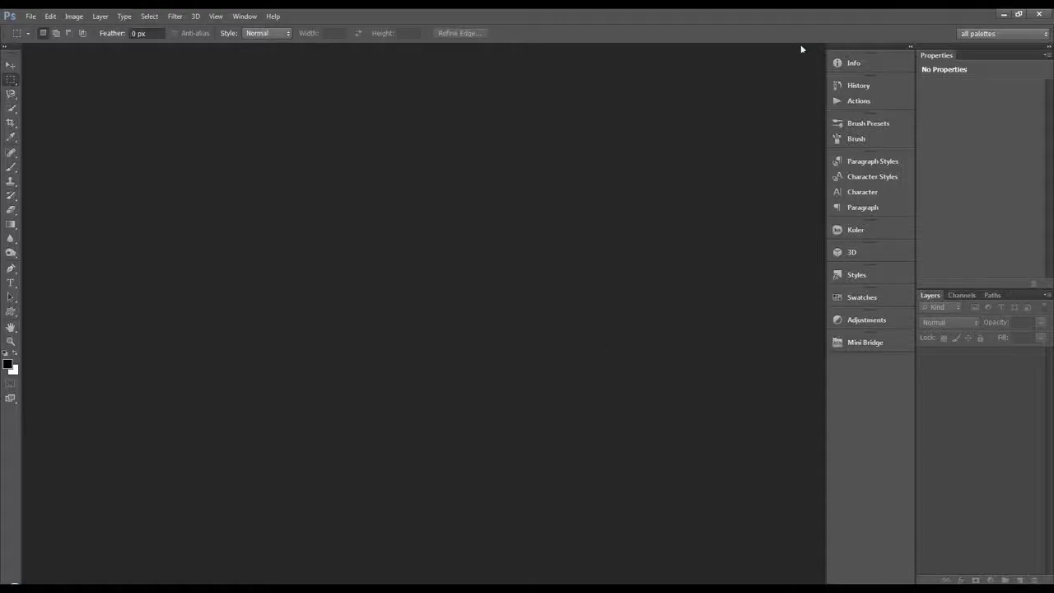
Step: Open the Keyboard Shortcuts and Menus dialog on the Menus tab, dismissing the drive-scan prompt
click(50, 16)
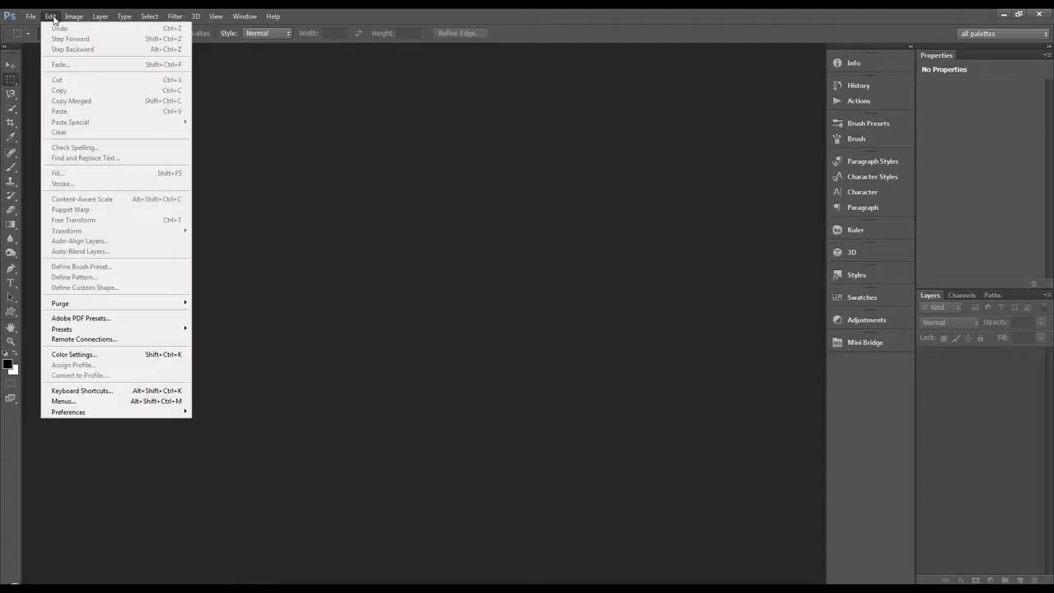
click(67, 392)
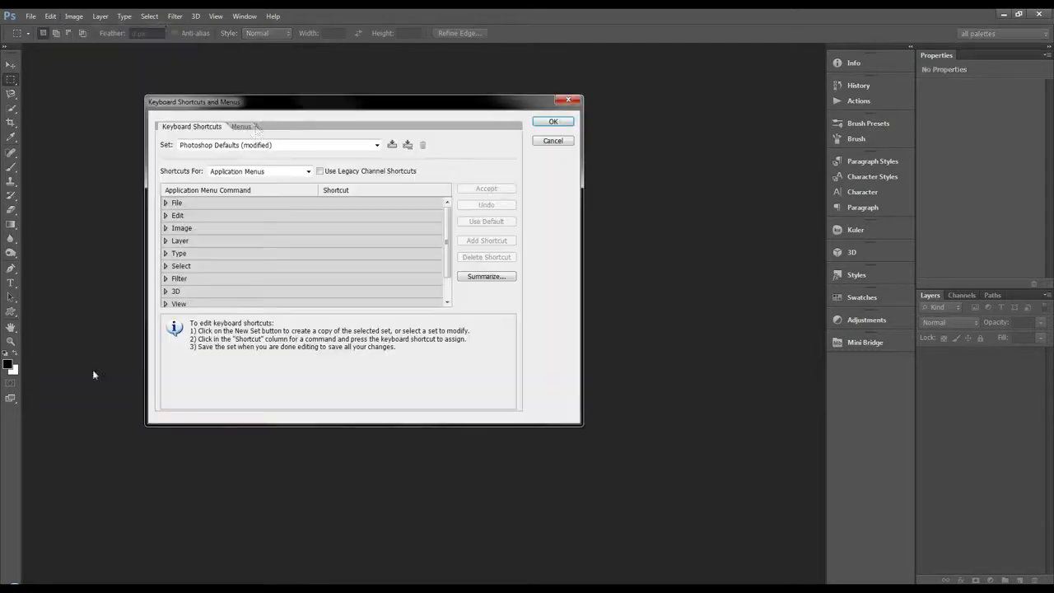
click(243, 128)
click(195, 128)
click(309, 159)
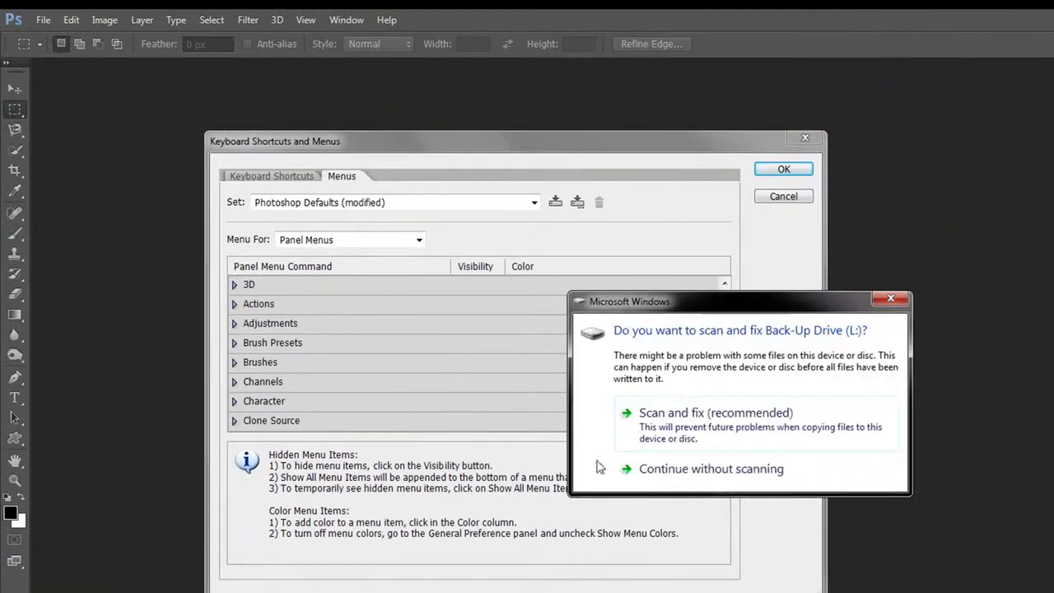
click(636, 468)
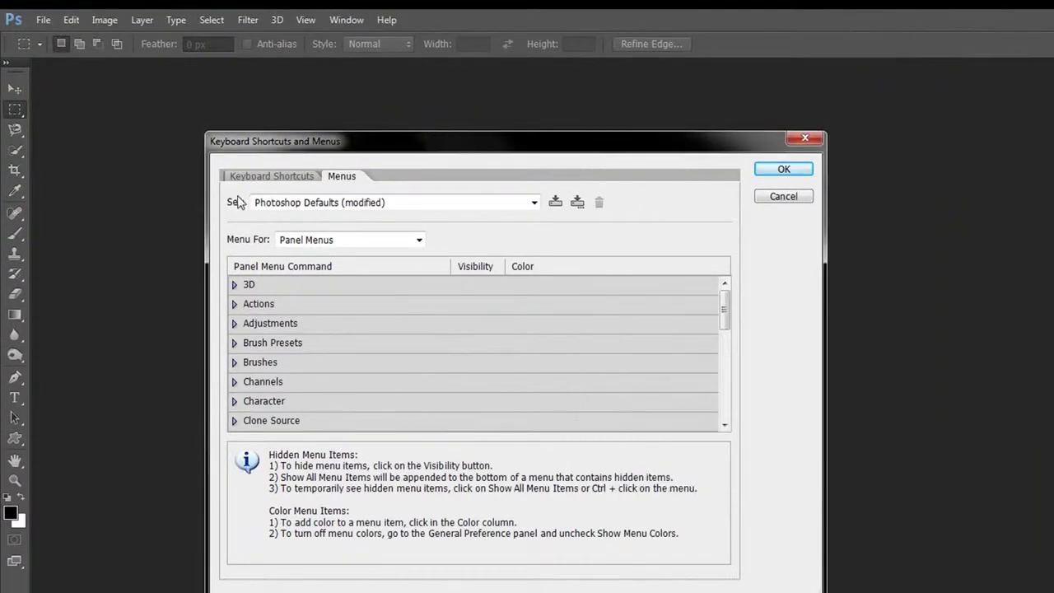
Step: Switch the set to Photoshop Defaults without saving changes, and cancel the New Set save
click(535, 203)
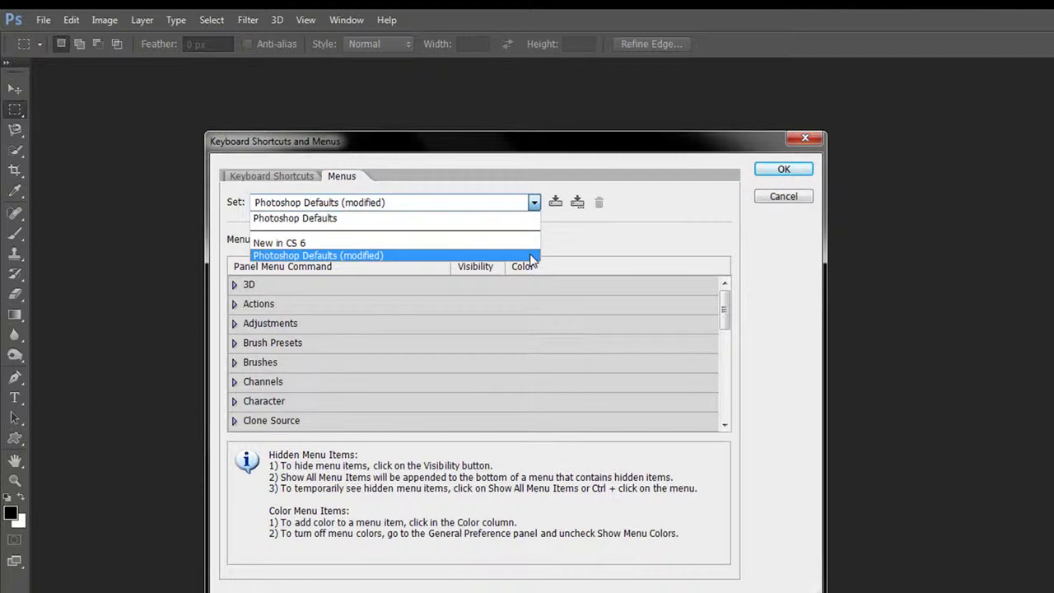
click(381, 219)
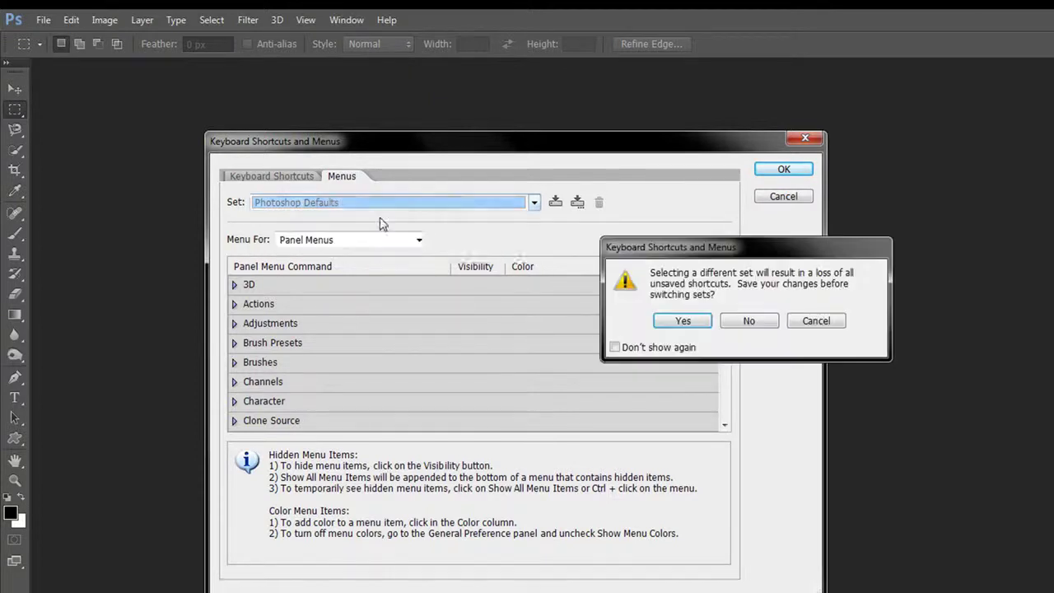
click(768, 323)
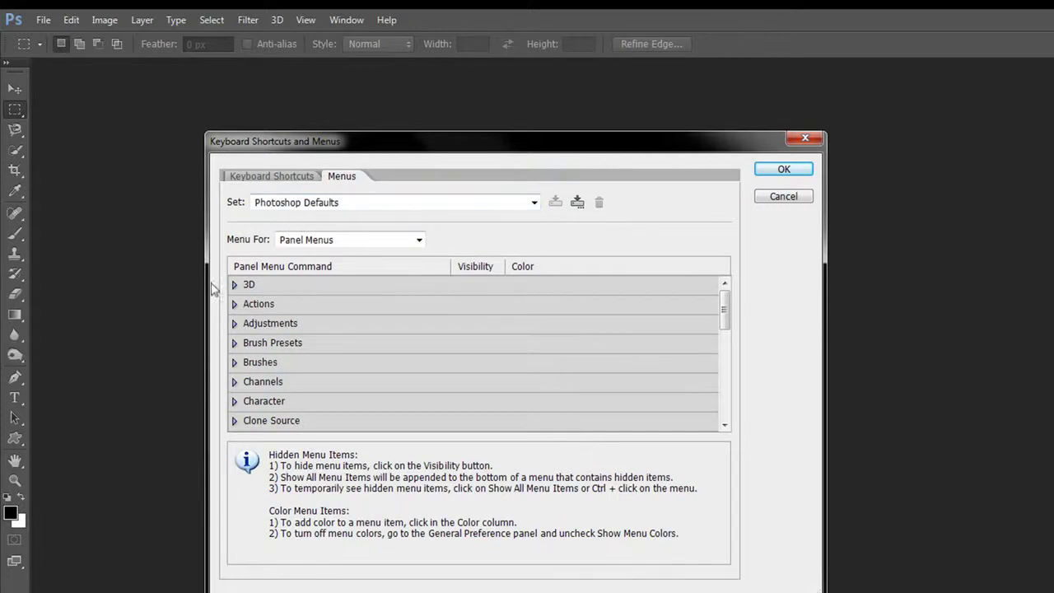
click(578, 202)
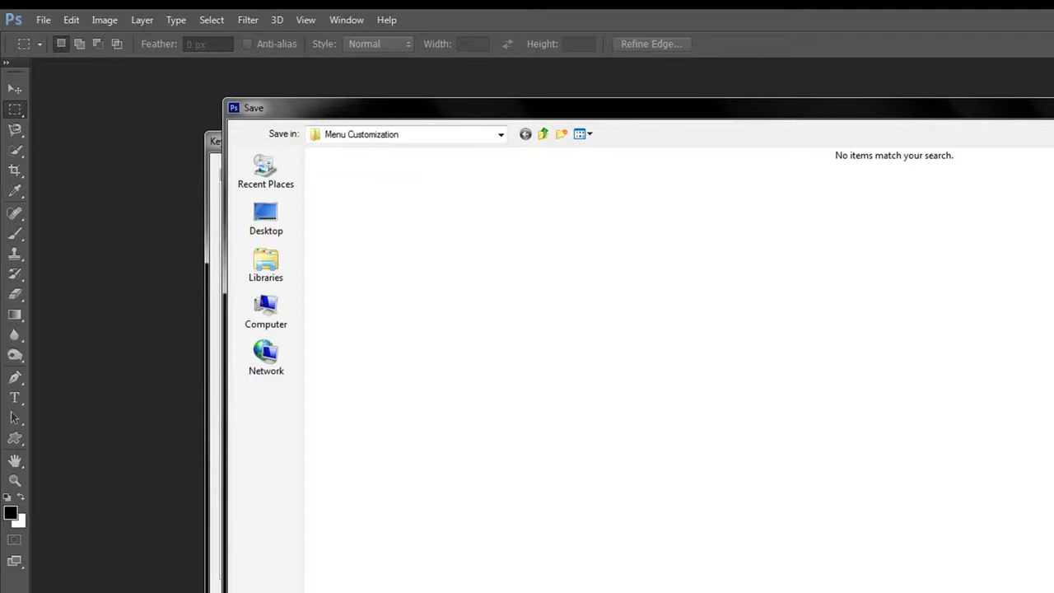
key(Escape)
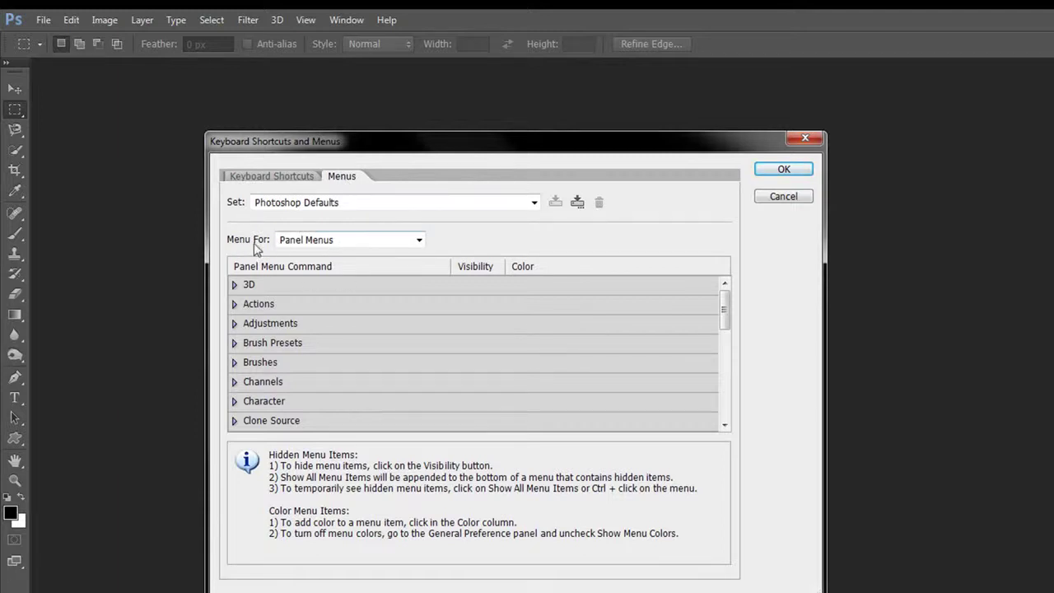
Step: Toggle Menu For between Application and Panel Menus and show the Channels, Layers and Paths panels
click(337, 240)
click(360, 257)
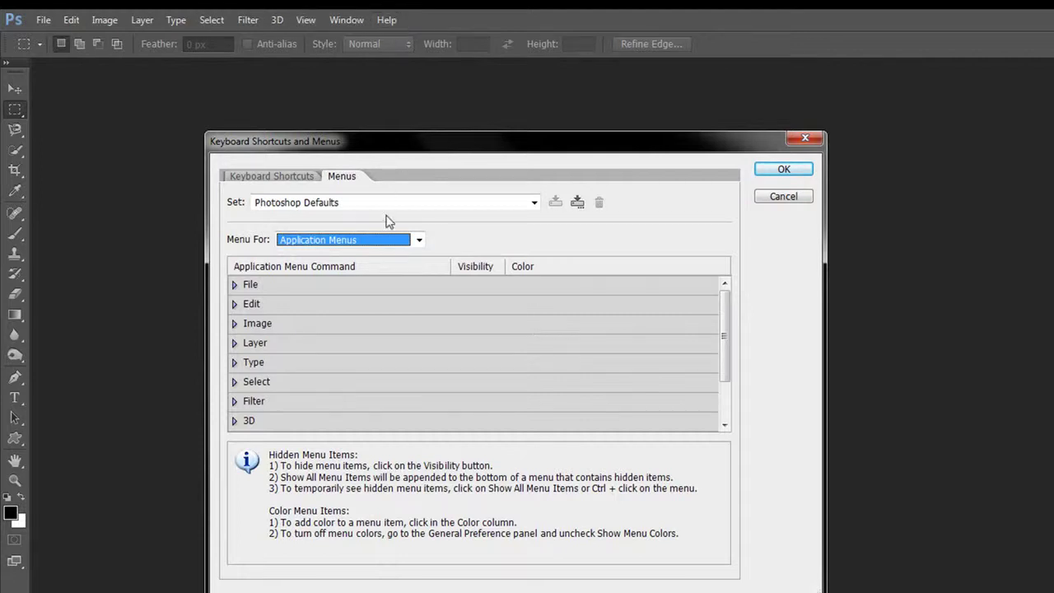
click(389, 240)
click(375, 266)
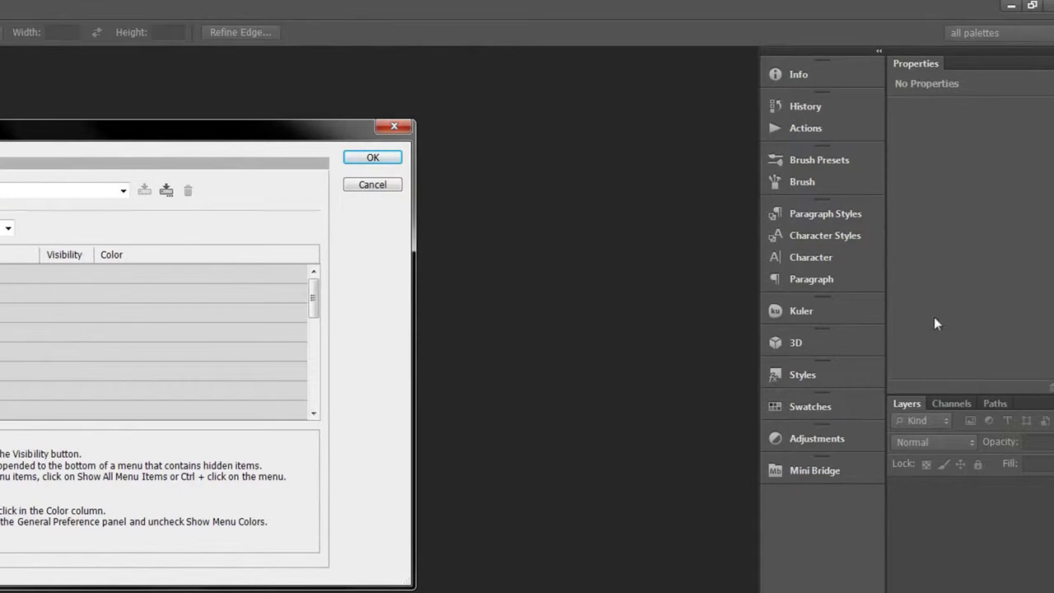
click(939, 404)
click(910, 403)
click(993, 404)
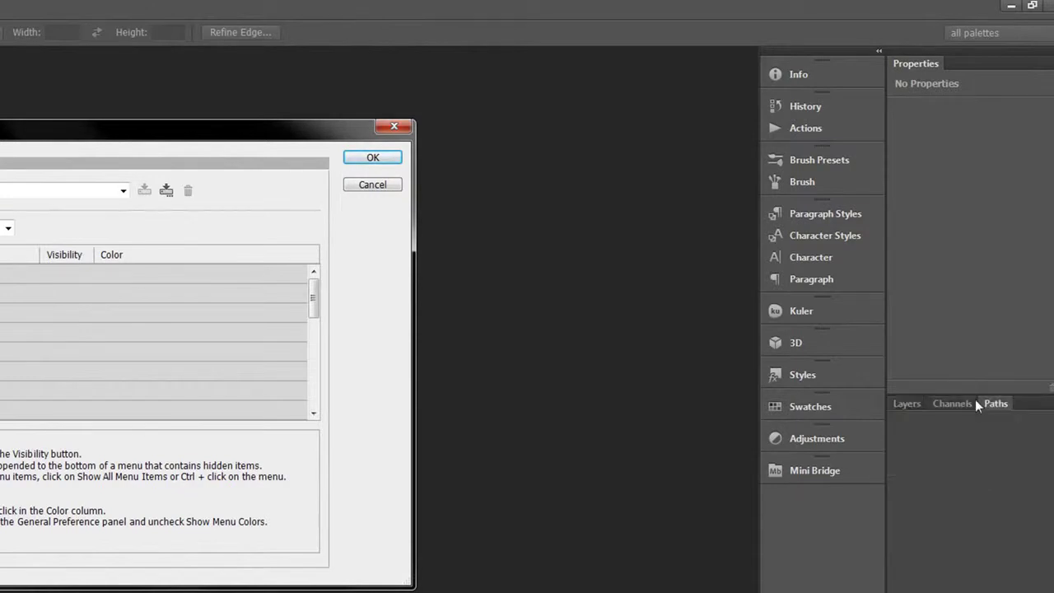
click(917, 403)
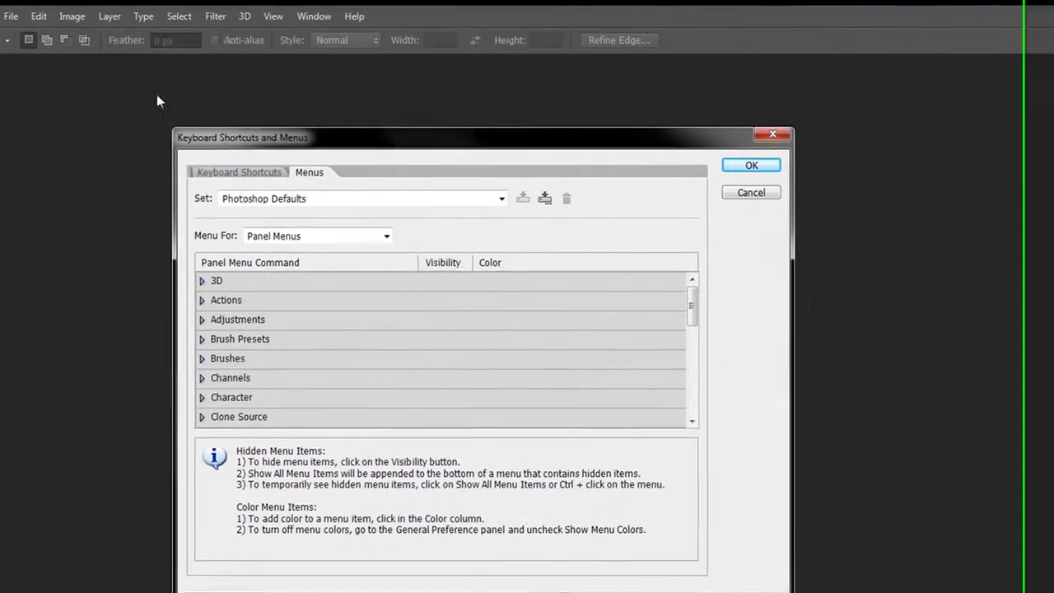
click(323, 16)
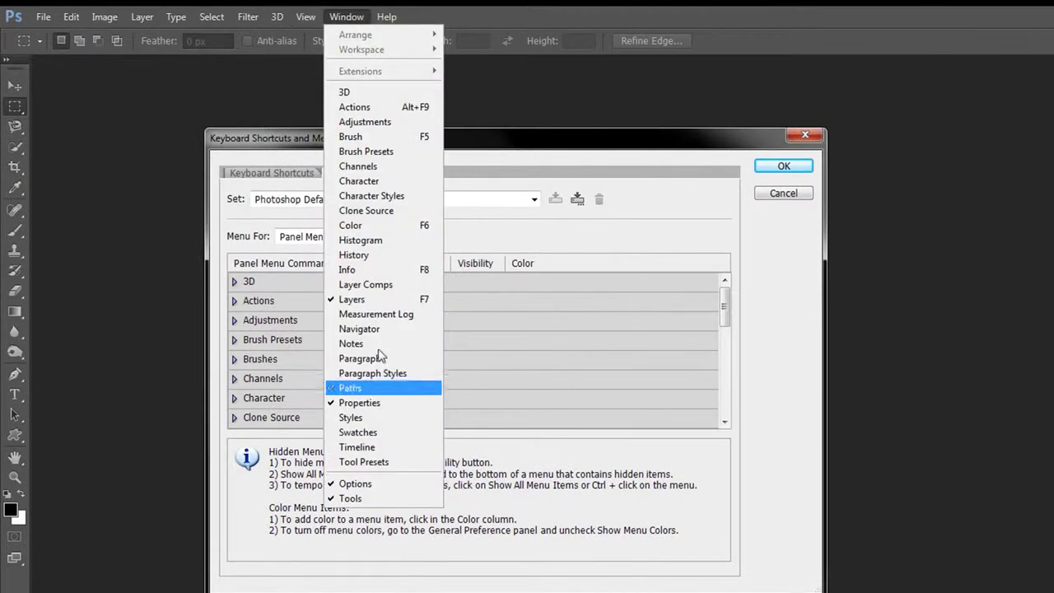
click(357, 16)
Step: Set Menu For to Application Menus and expand the File menu's commands
click(334, 237)
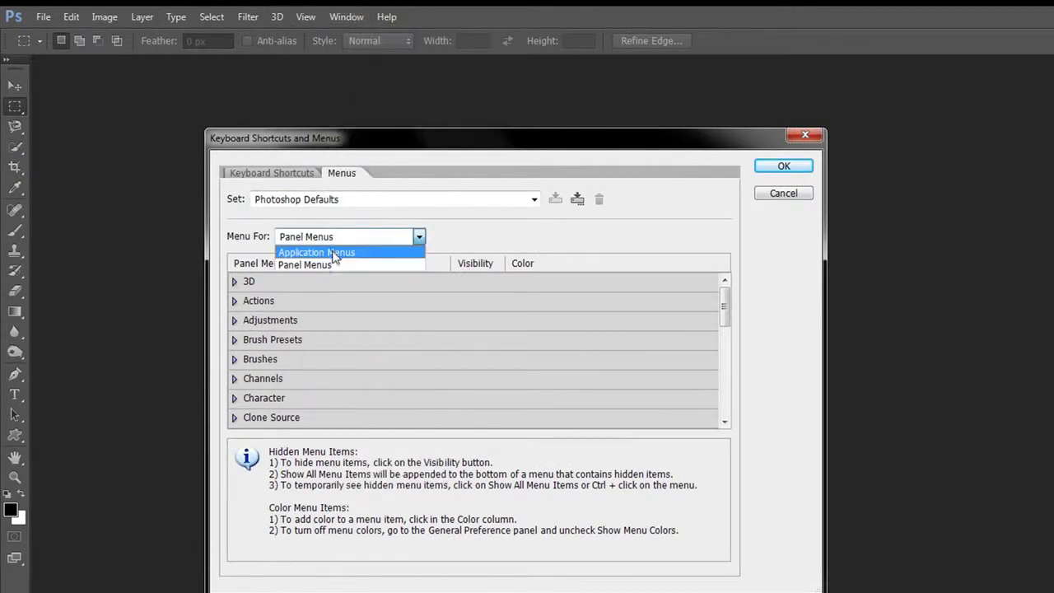
click(321, 244)
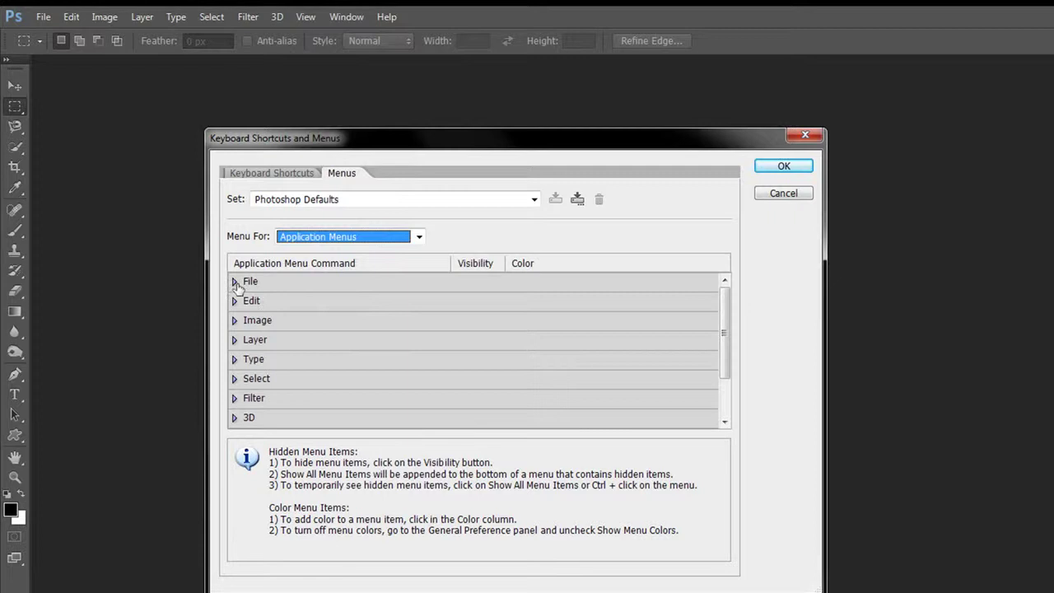
click(234, 282)
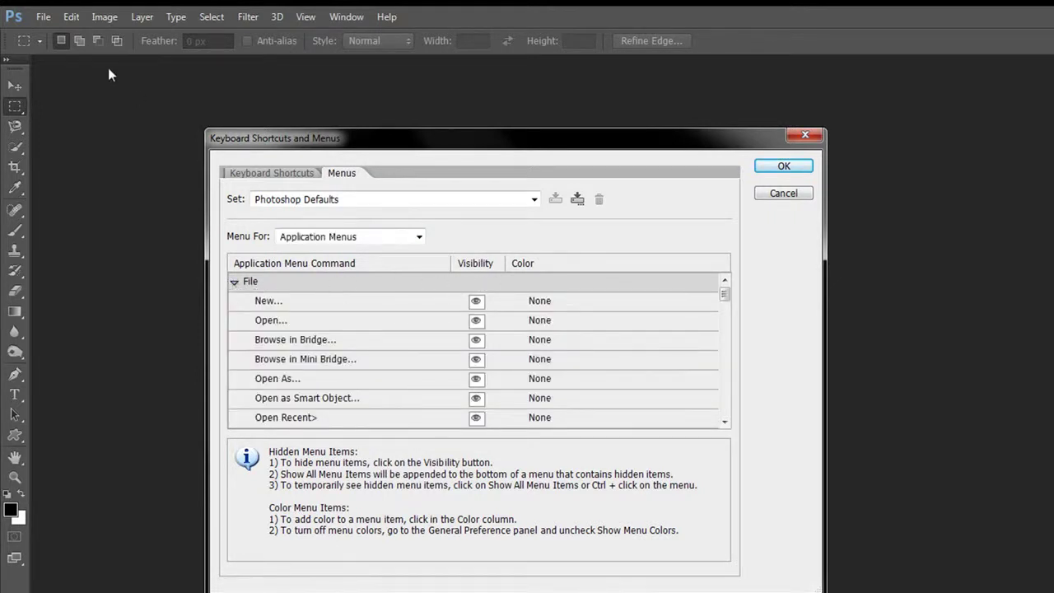
Step: Colour the File menu's New command Red and confirm it shows red in the File menu
click(43, 17)
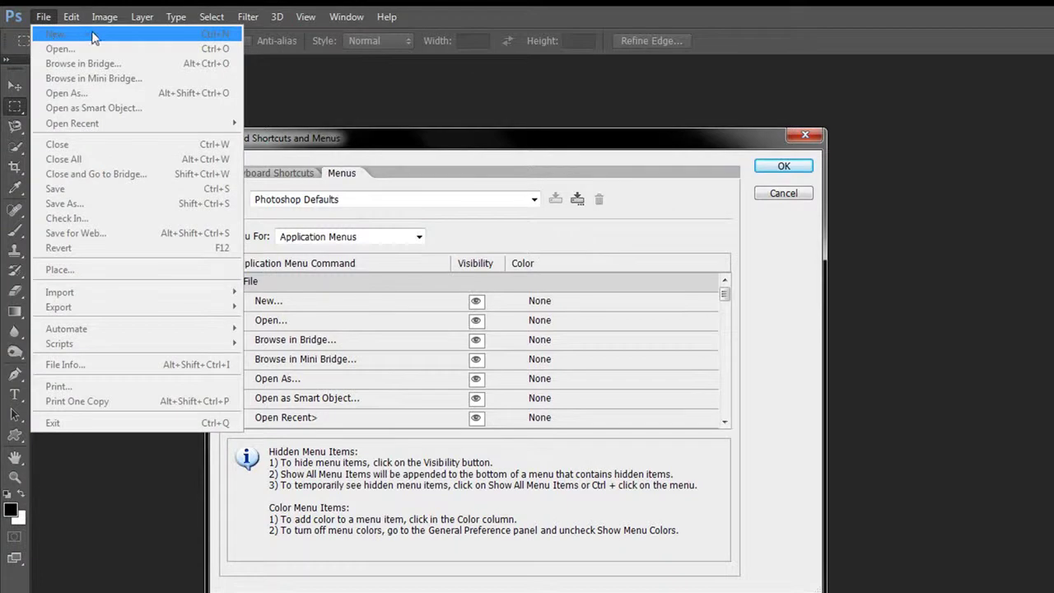
click(43, 17)
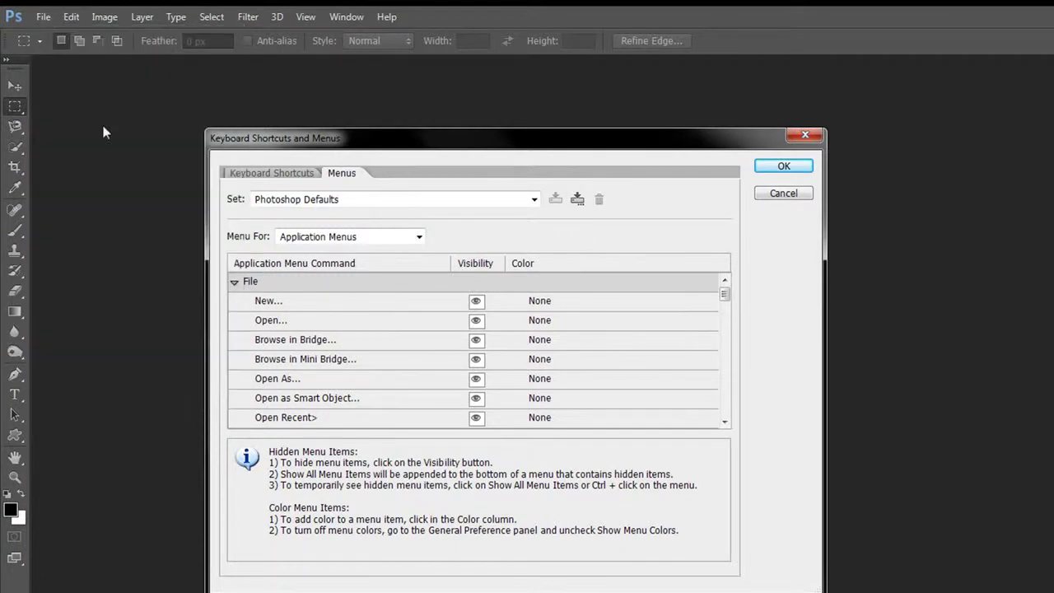
click(540, 303)
click(554, 348)
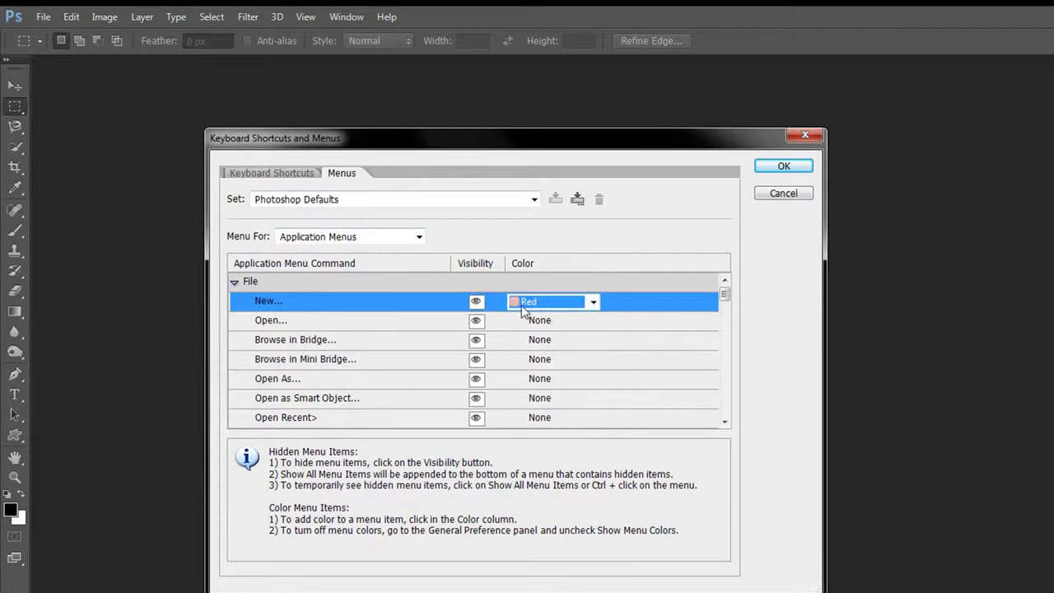
click(782, 168)
click(43, 16)
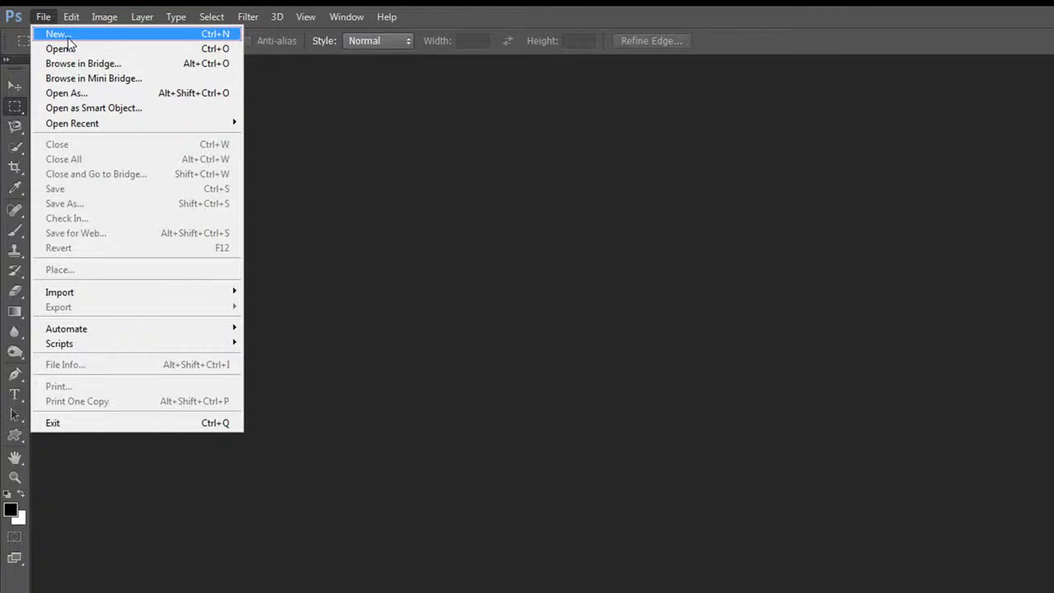
click(46, 19)
click(46, 21)
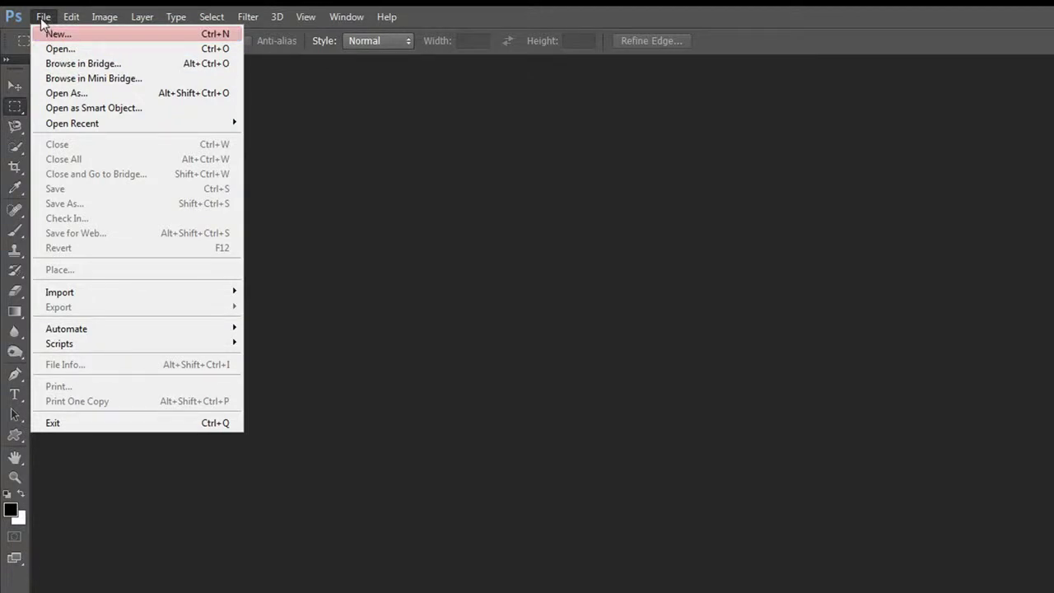
click(44, 17)
Step: Set New's colour back to None and hide it from the File menu
click(71, 16)
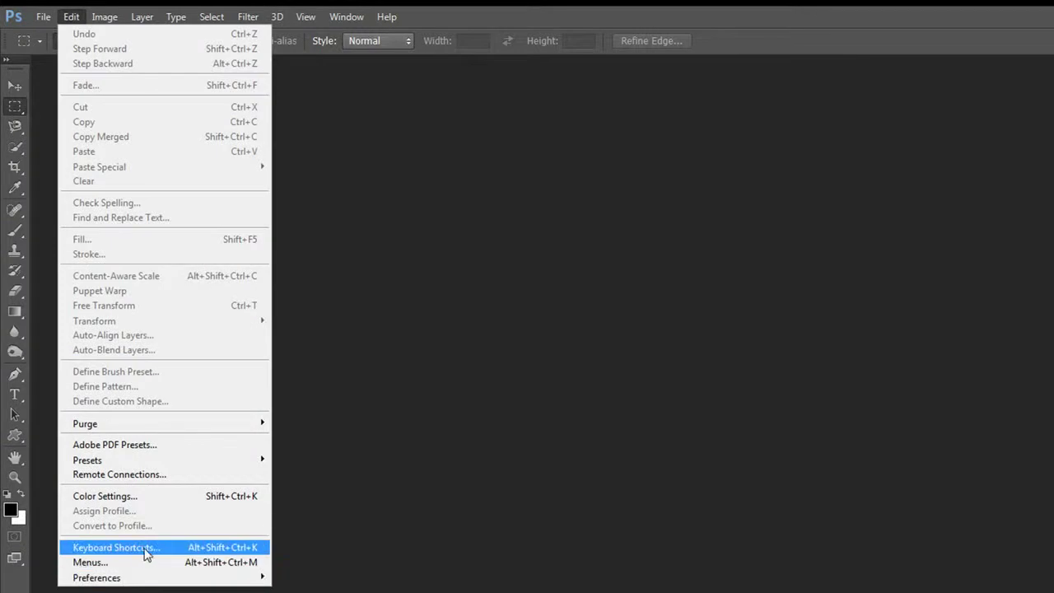
click(146, 548)
click(343, 174)
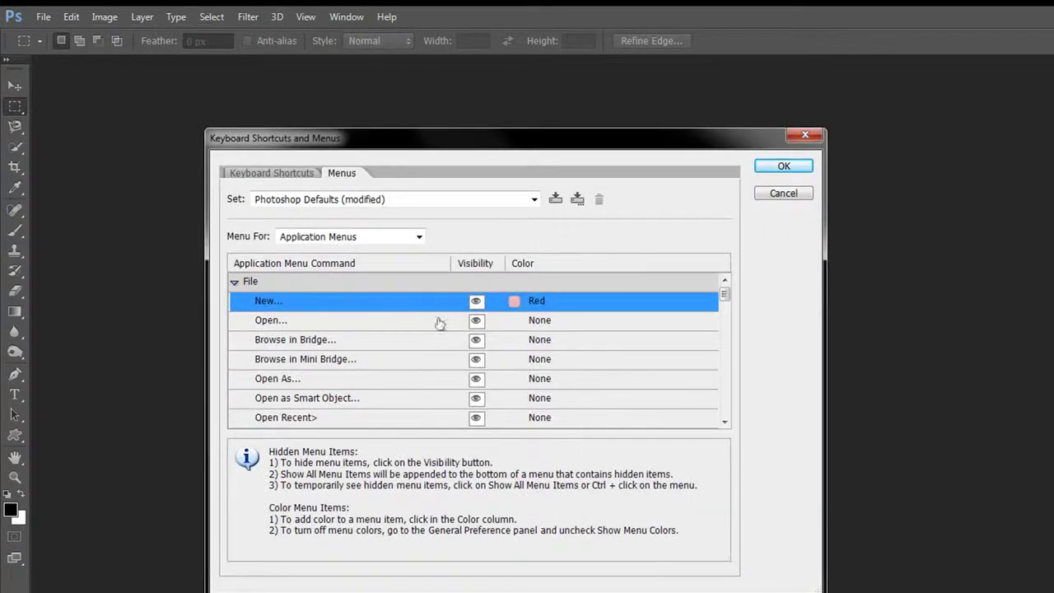
click(532, 302)
click(570, 321)
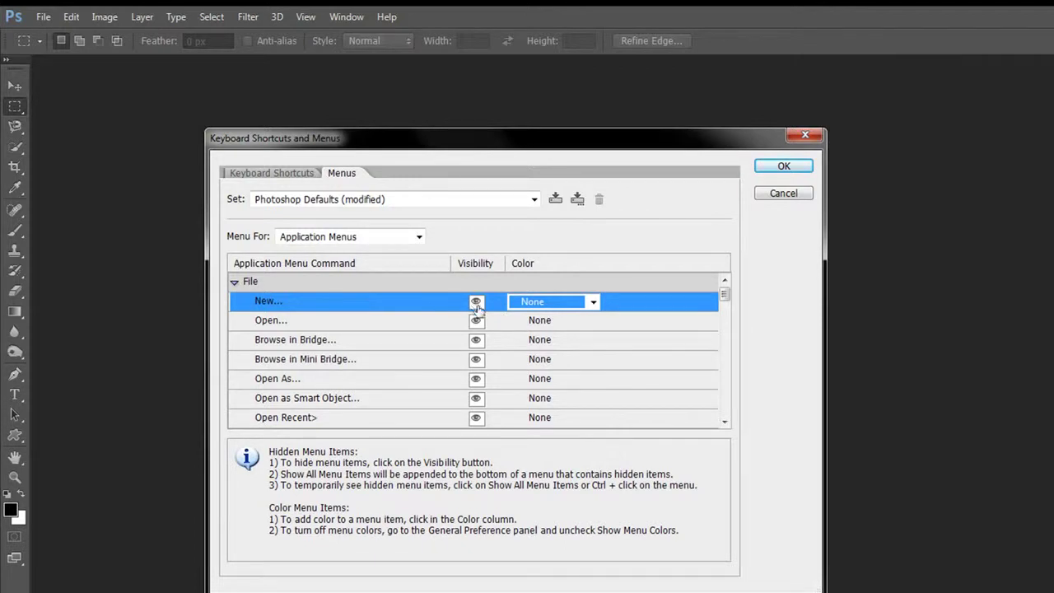
click(476, 302)
click(784, 166)
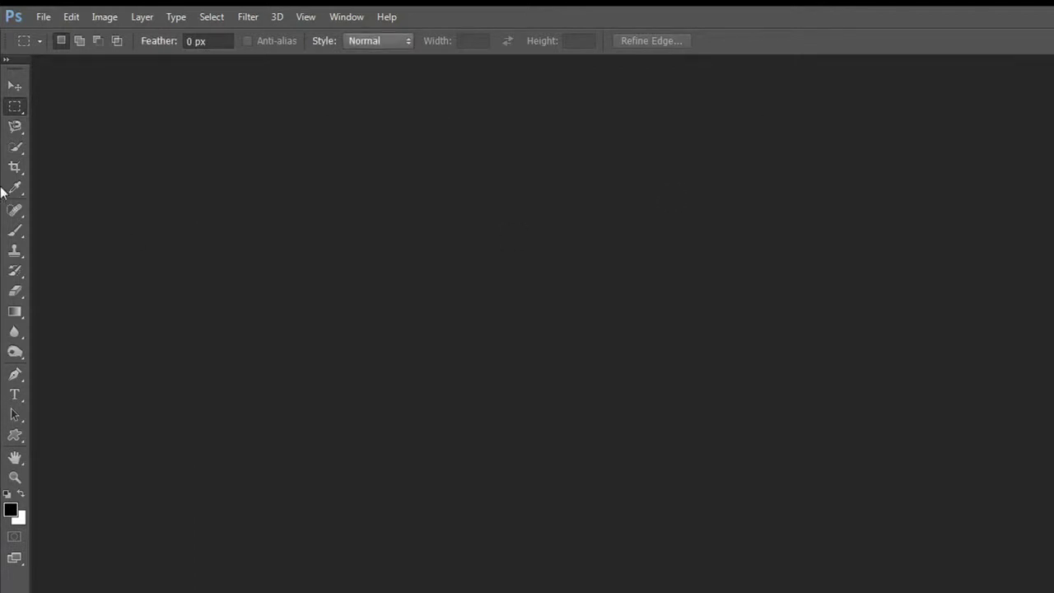
Step: Confirm New is gone, then make it visible again and check the File menu
click(43, 17)
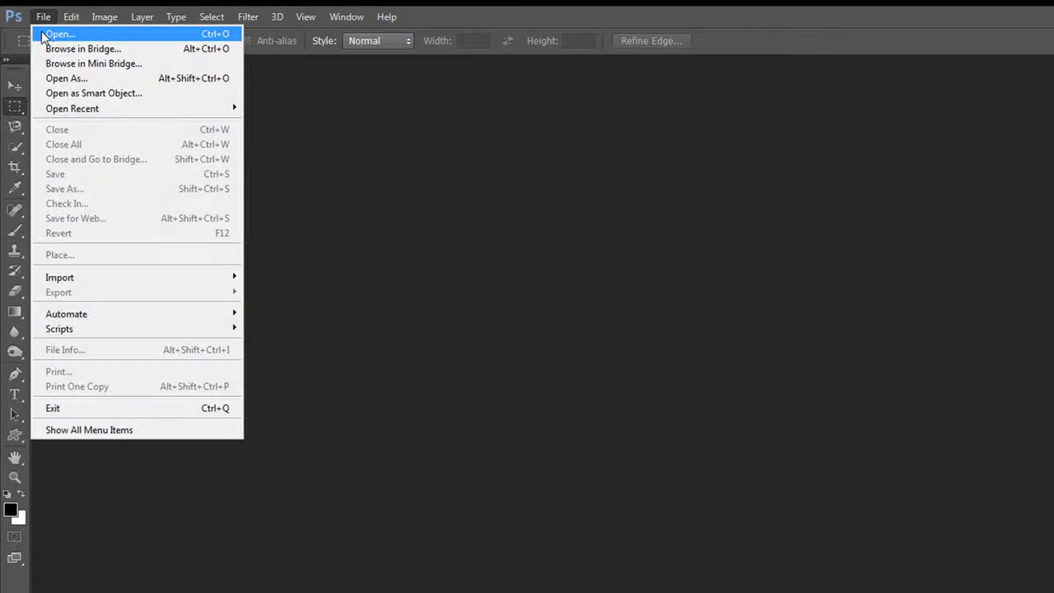
mouse_move(73, 20)
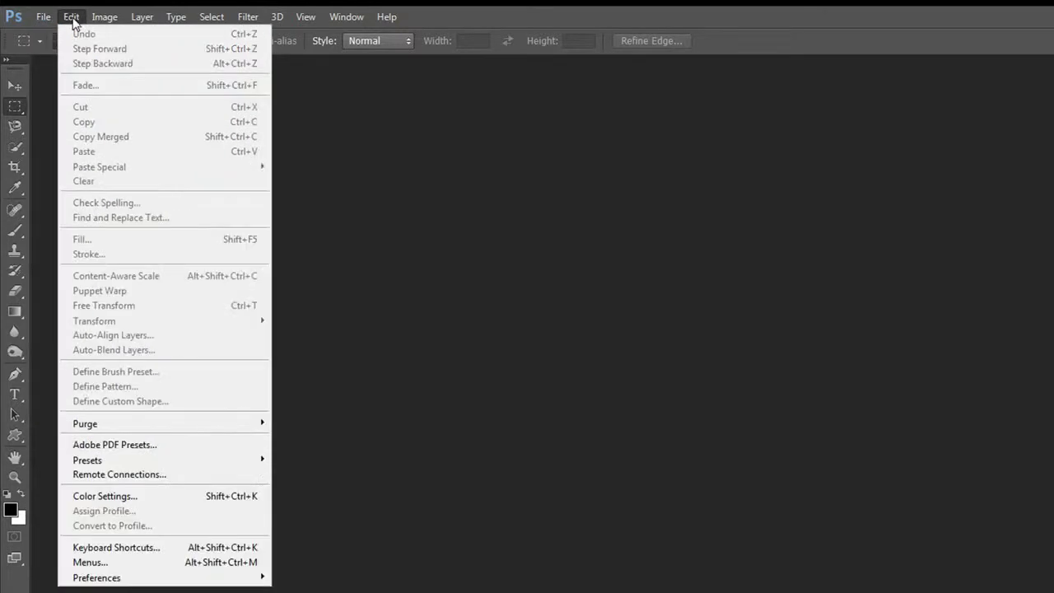
click(109, 547)
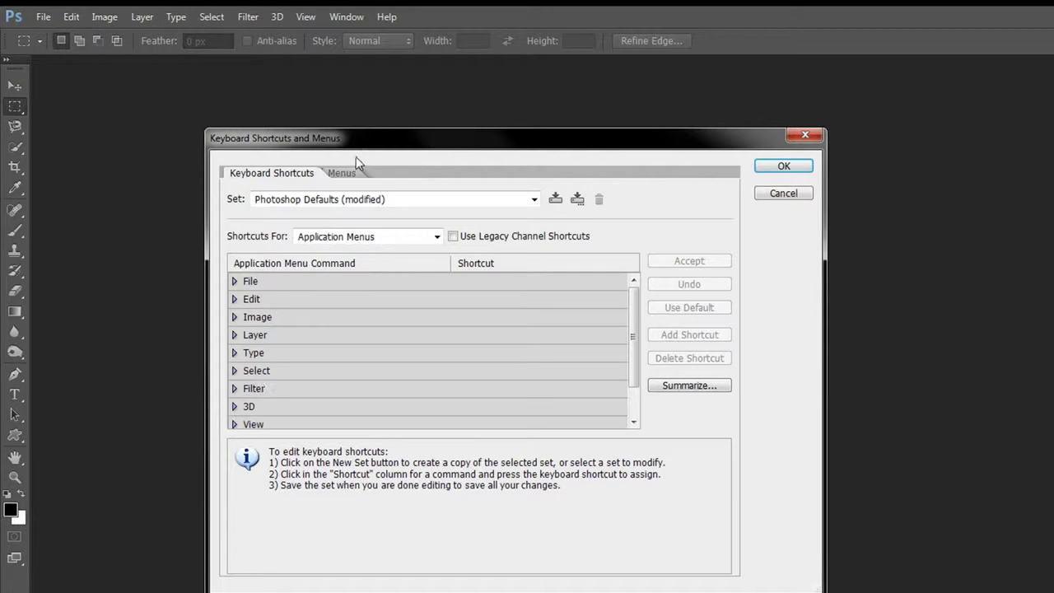
click(343, 174)
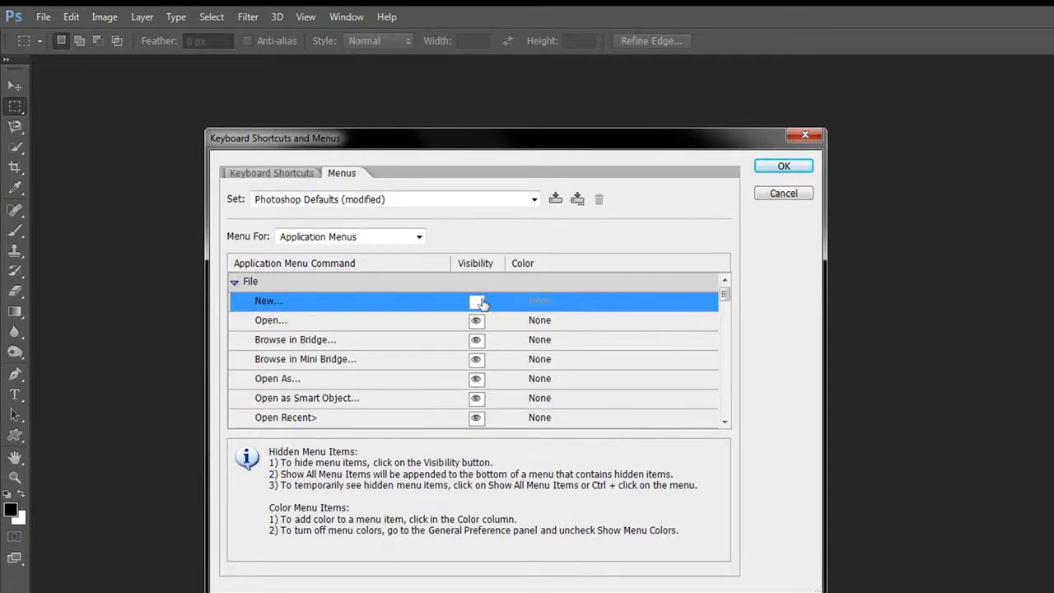
click(477, 301)
click(784, 166)
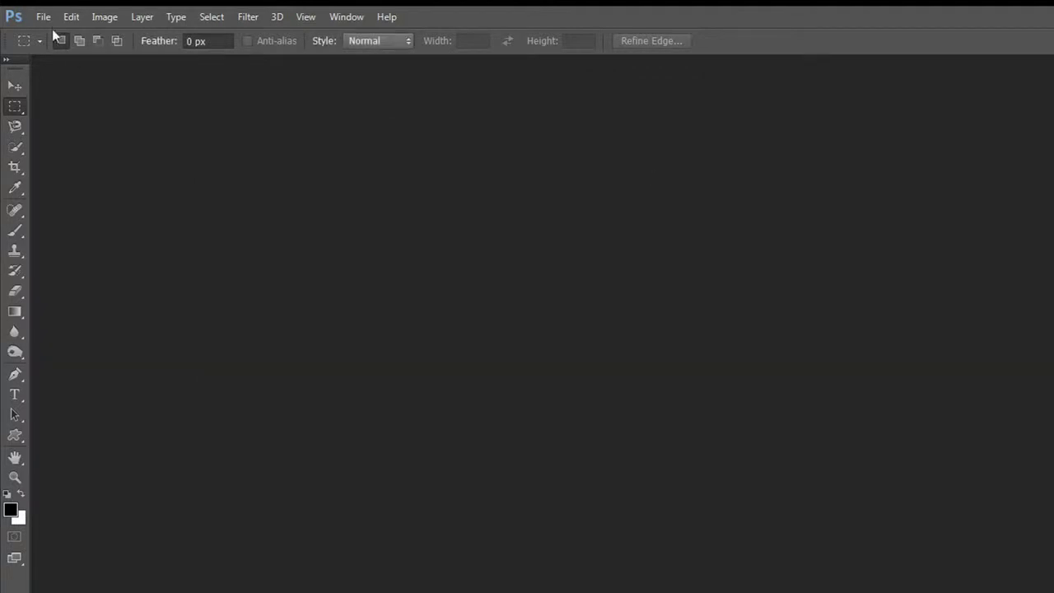
click(43, 16)
mouse_move(71, 17)
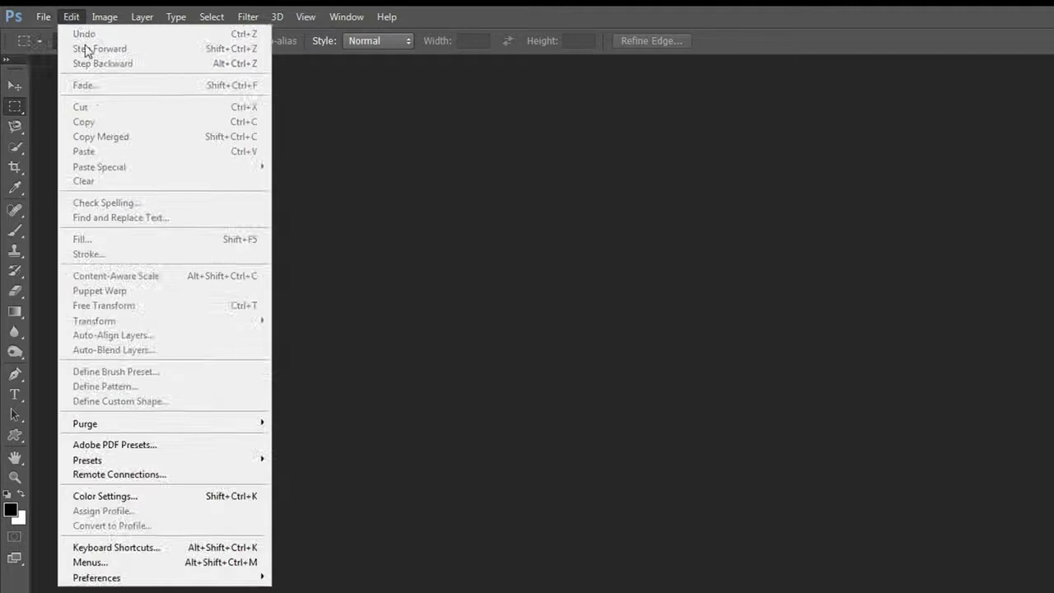
click(159, 564)
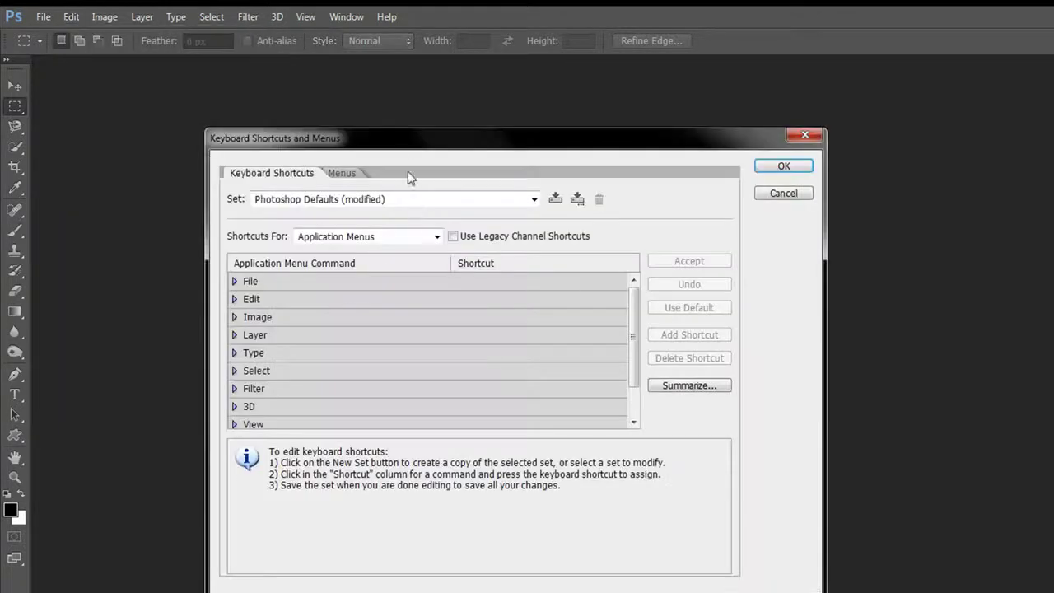
drag(410, 145, 386, 153)
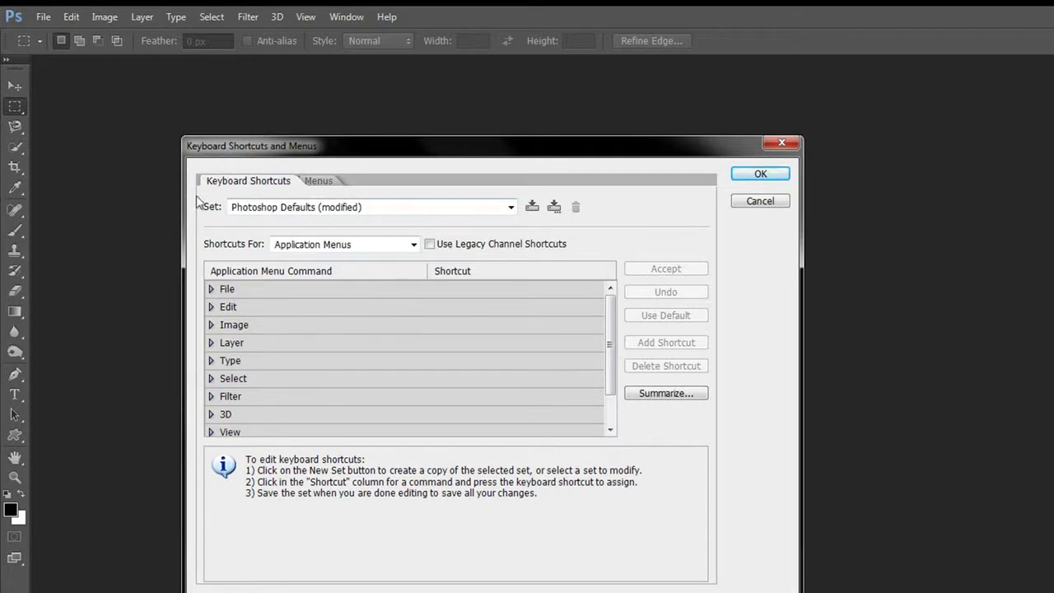
click(512, 209)
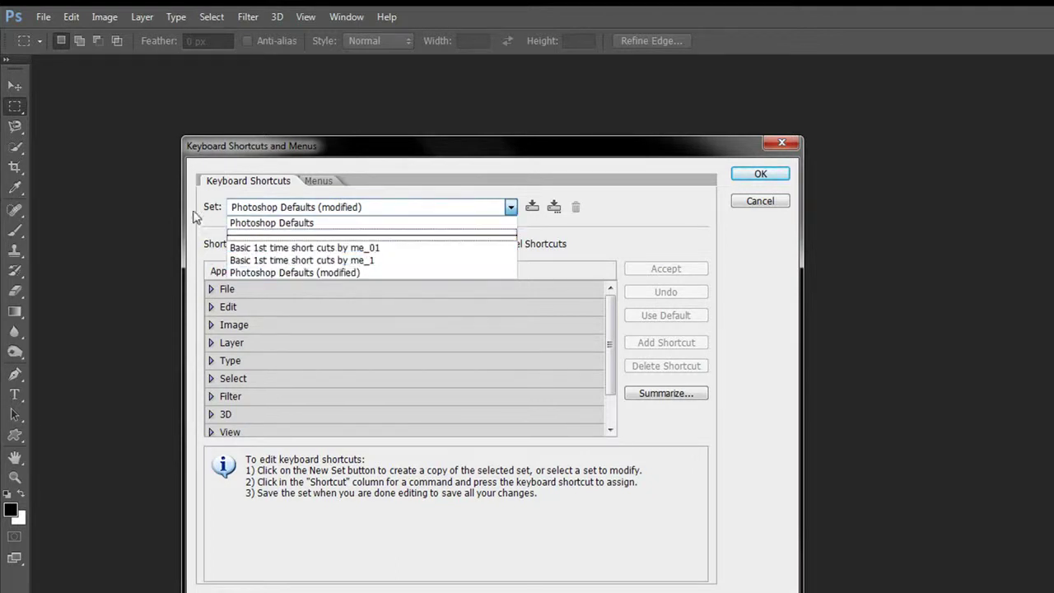
click(227, 206)
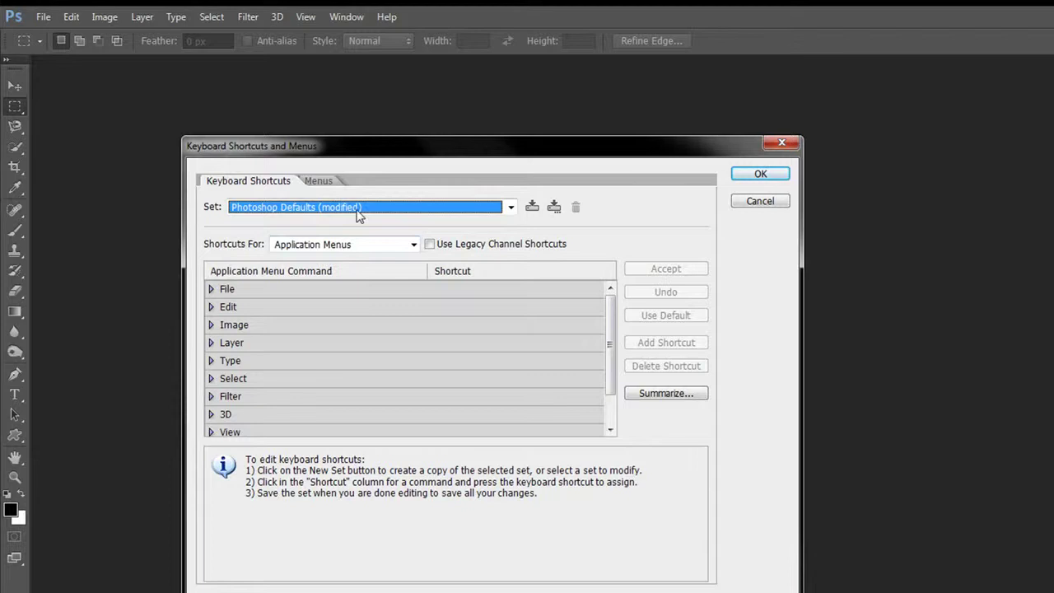
click(358, 245)
click(359, 248)
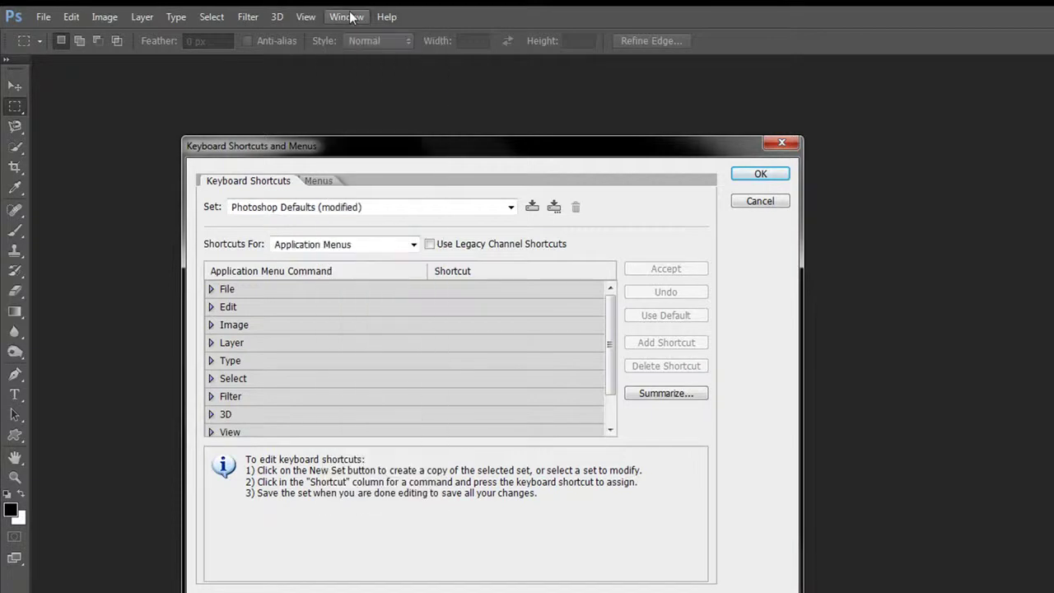
click(352, 247)
click(352, 252)
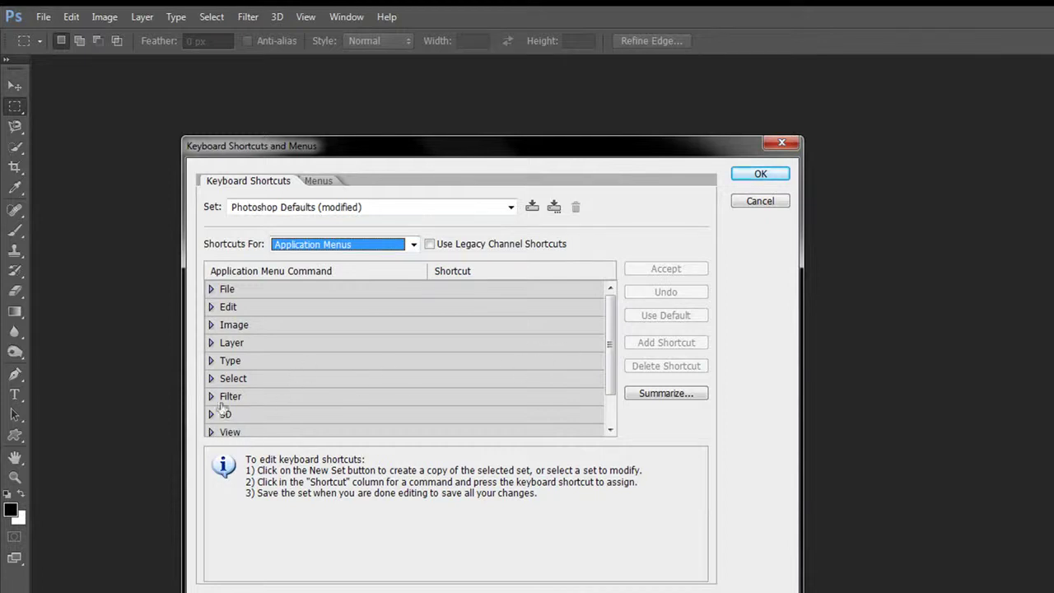
Step: Assign Ctrl+P to Filter > Gaussian Blur and check that File > Print lost that shortcut
click(211, 396)
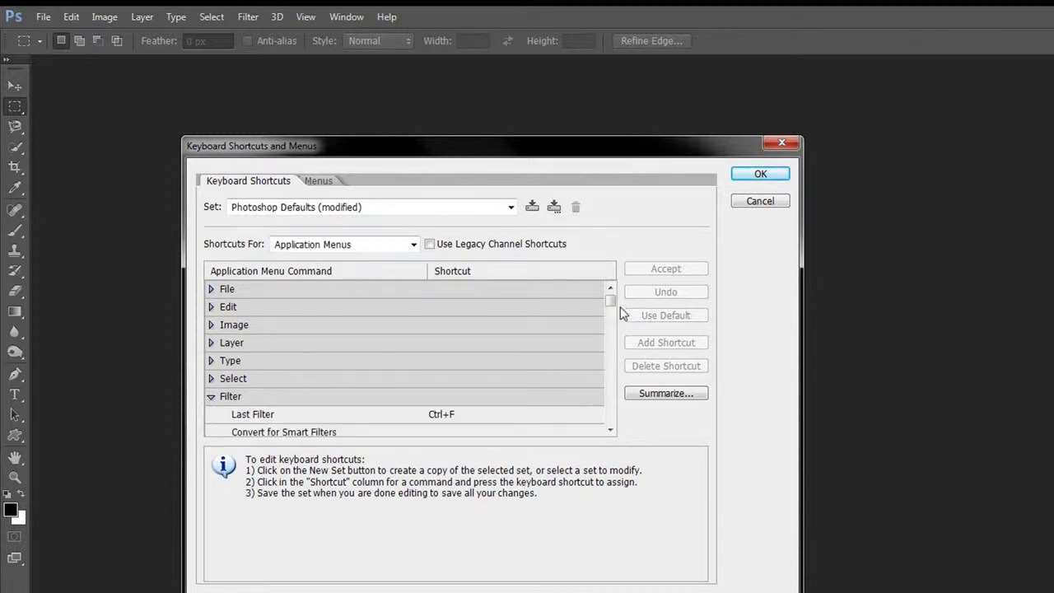
drag(607, 301, 609, 333)
click(611, 429)
click(610, 429)
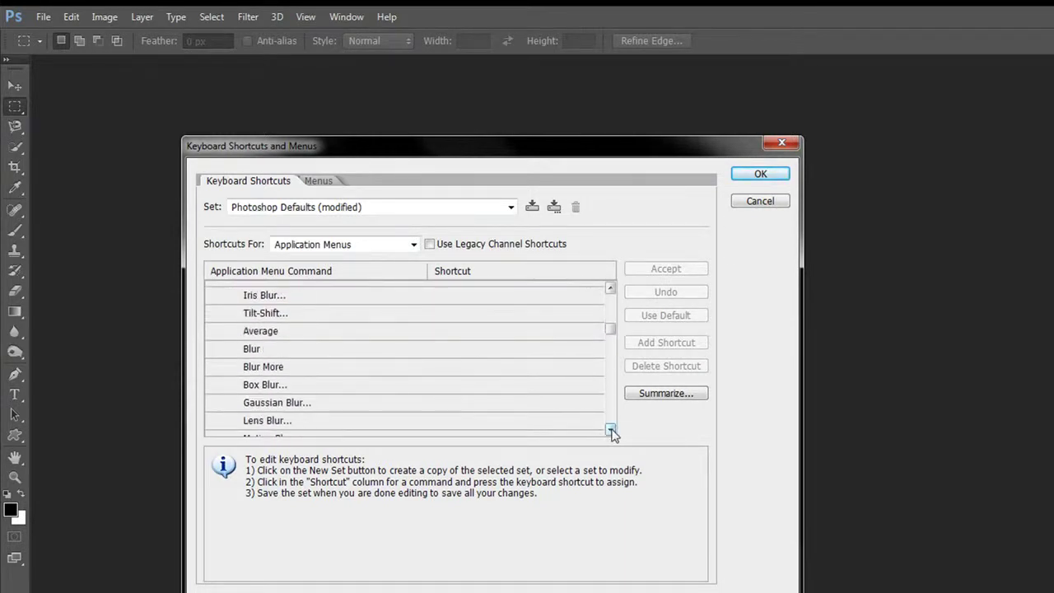
click(611, 429)
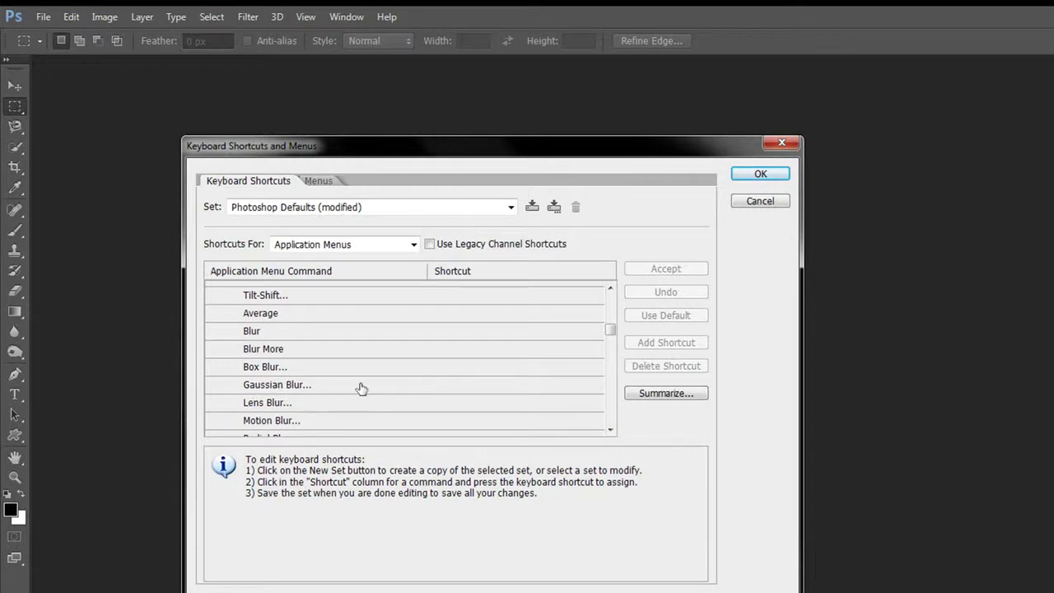
click(434, 389)
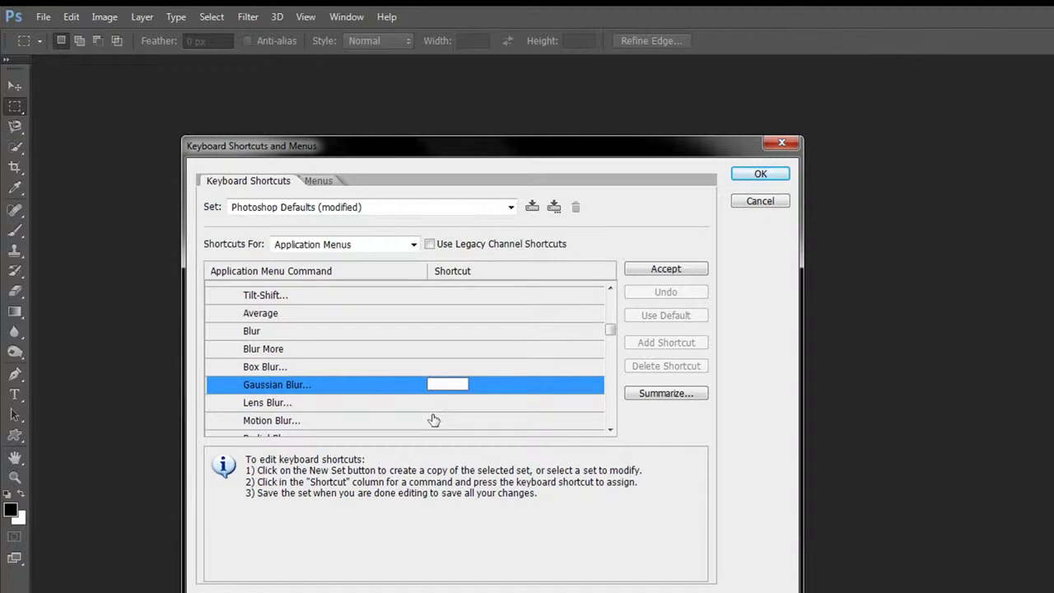
key(ctrl+p)
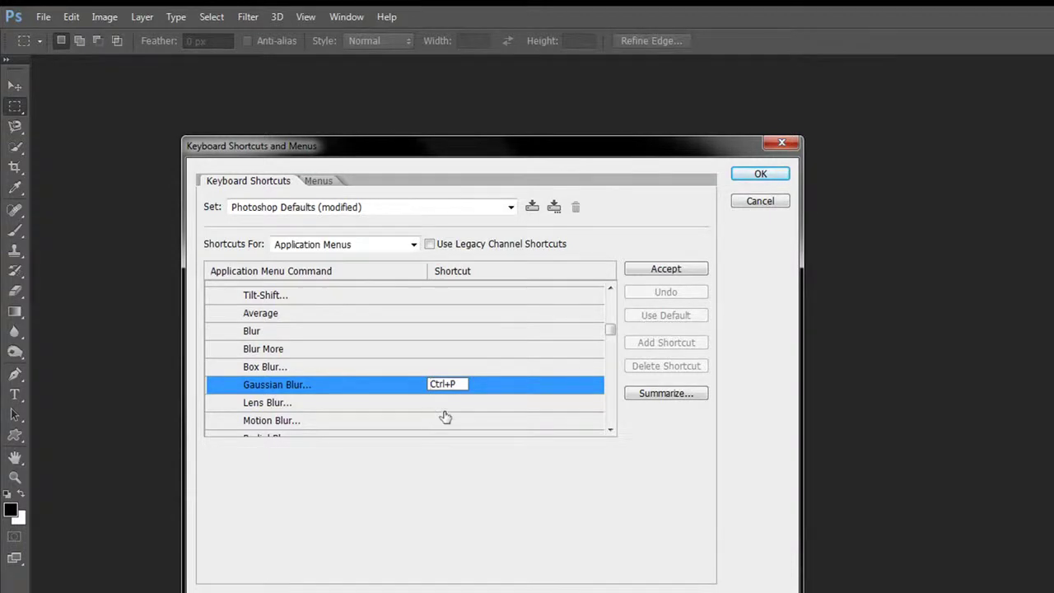
click(685, 272)
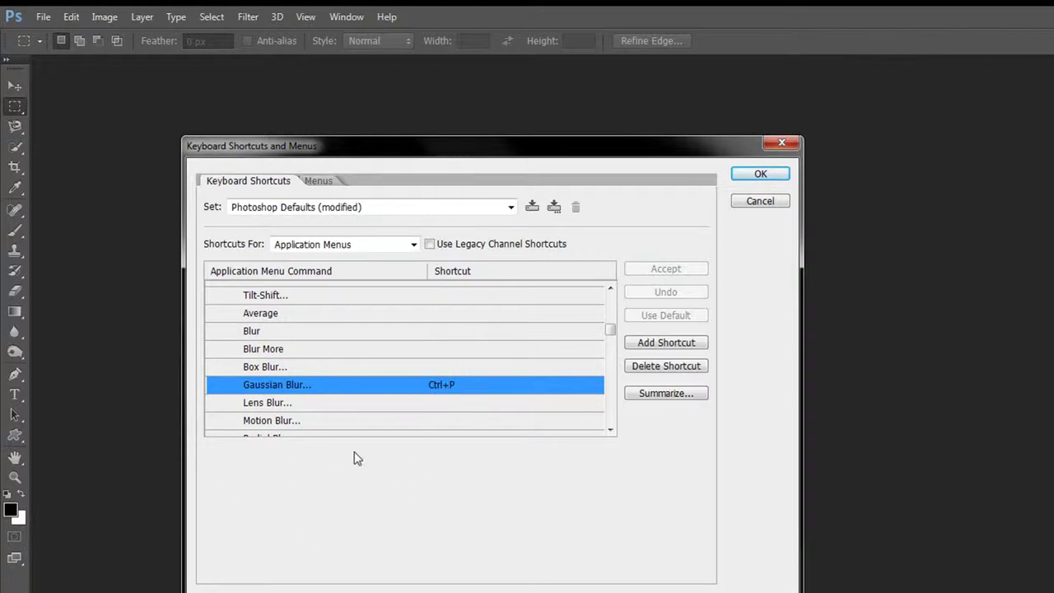
click(43, 17)
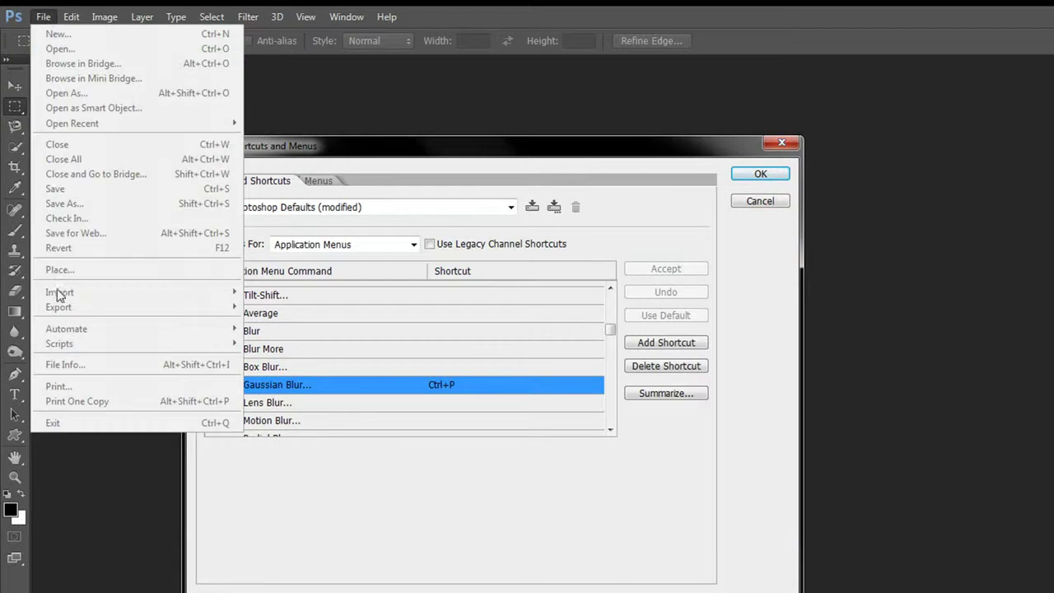
click(43, 17)
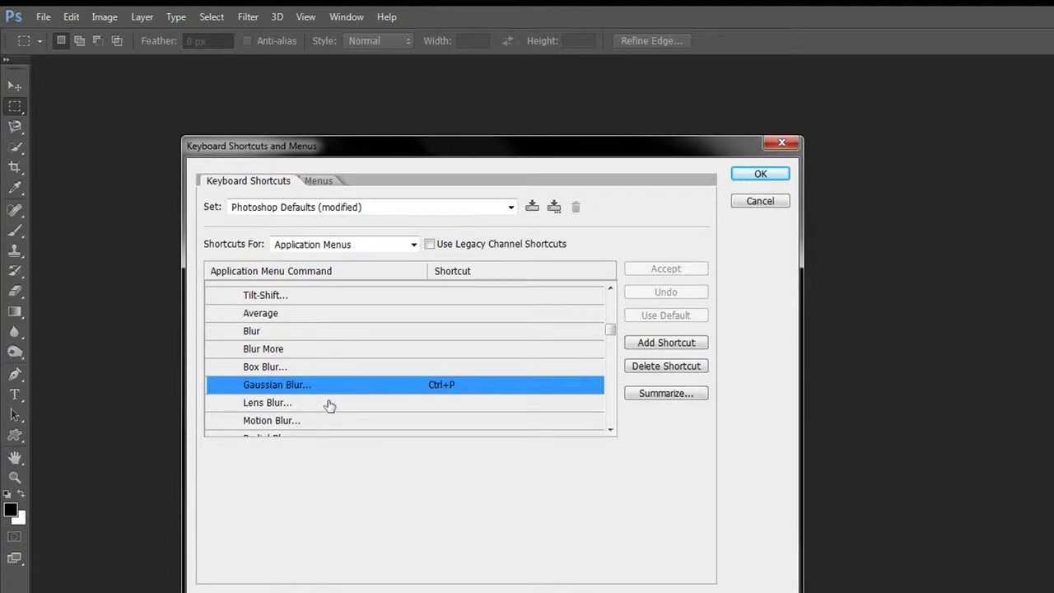
Step: Try giving Lens Blur Ctrl+D, hit the Deselect conflict, and leave Lens Blur without a shortcut
click(440, 405)
key(ctrl+d)
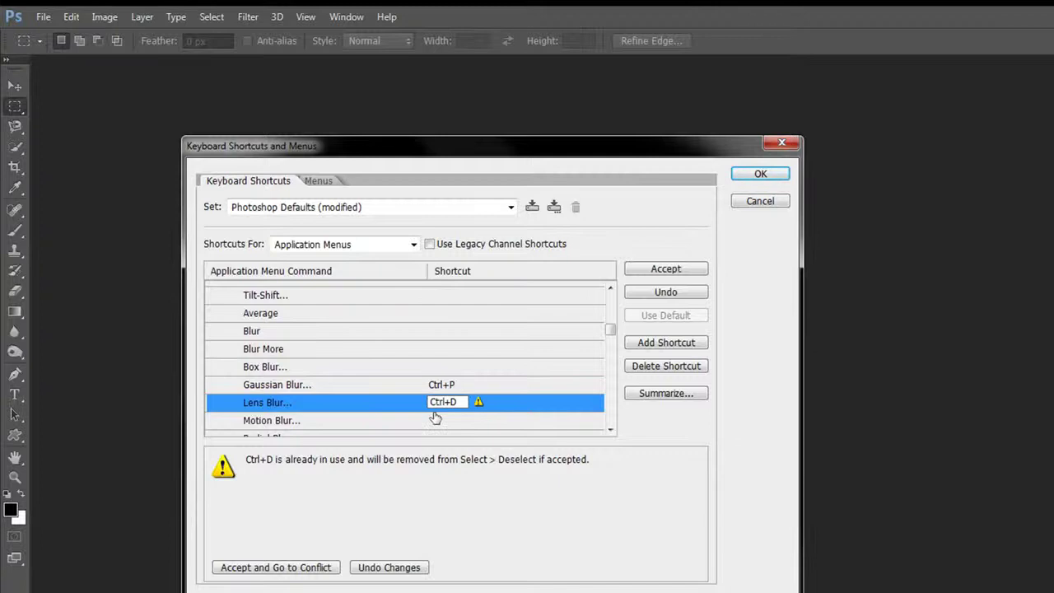
click(664, 366)
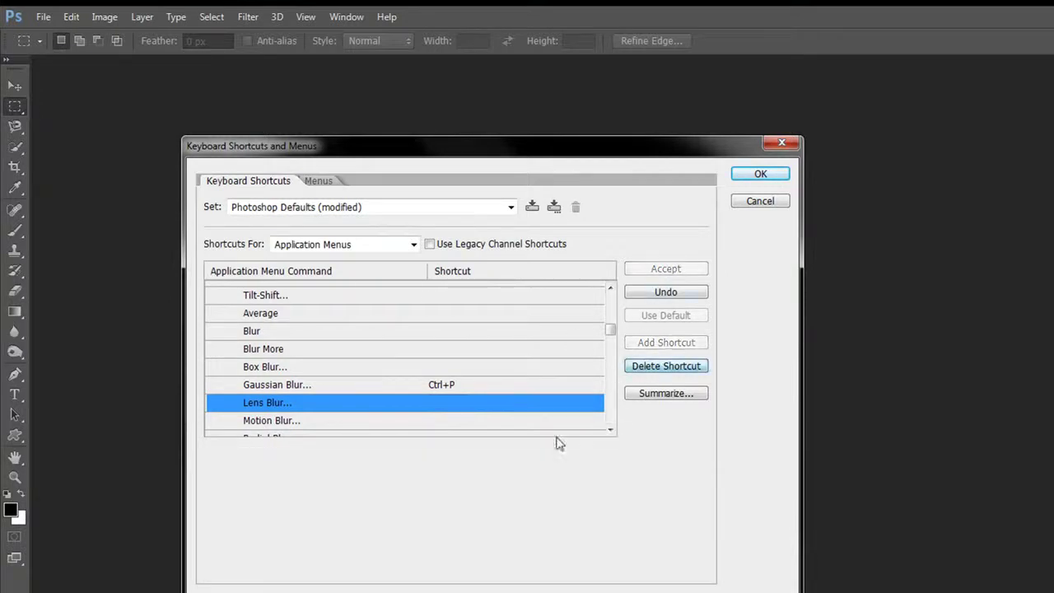
click(445, 402)
key(ctrl+d)
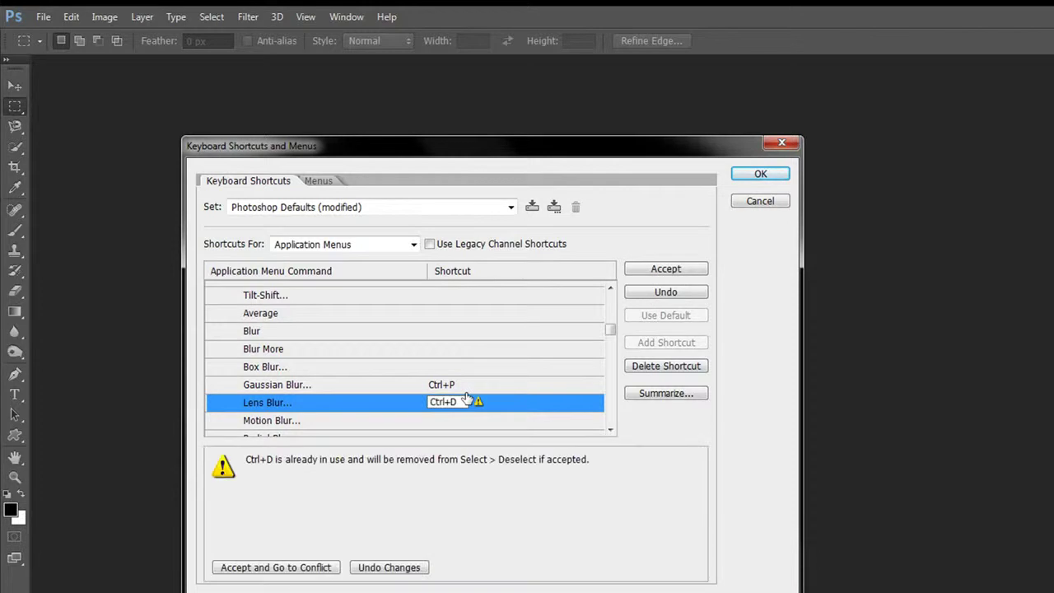
key(BackSpace)
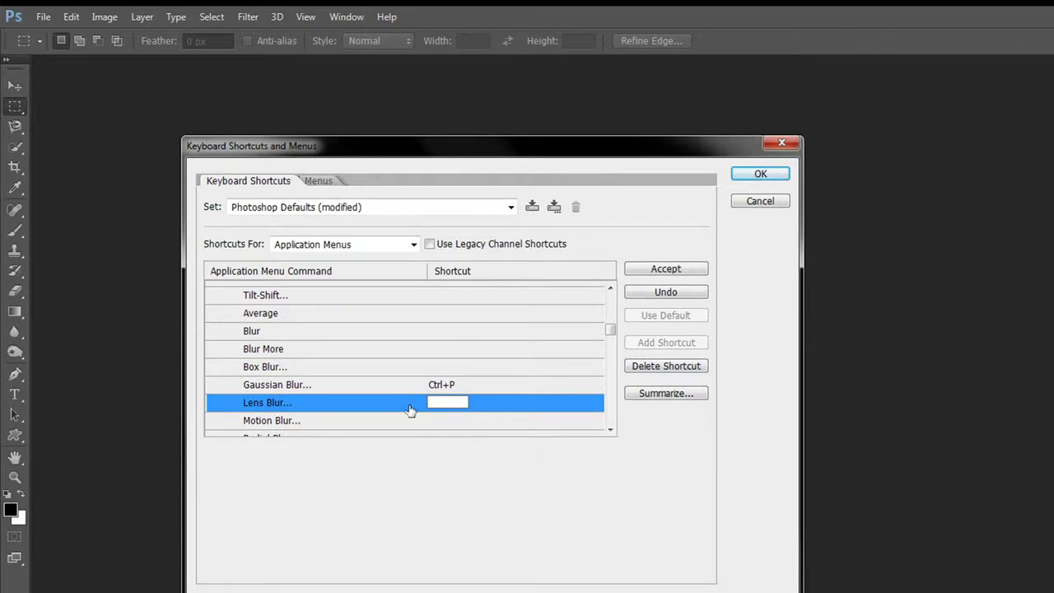
Step: Reselect Gaussian Blur and accept its Ctrl+P shortcut
click(480, 390)
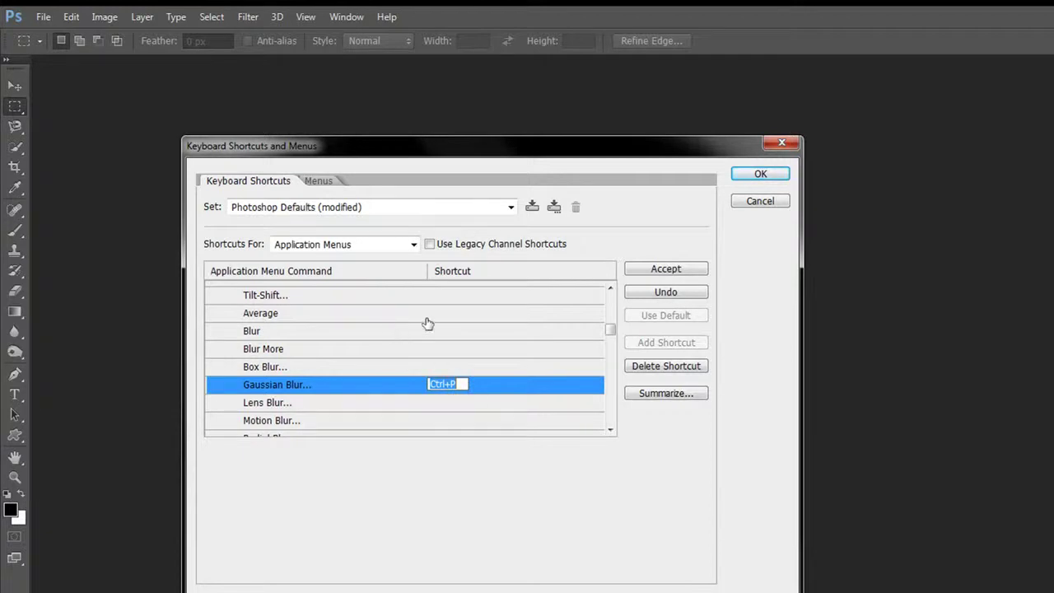
click(662, 271)
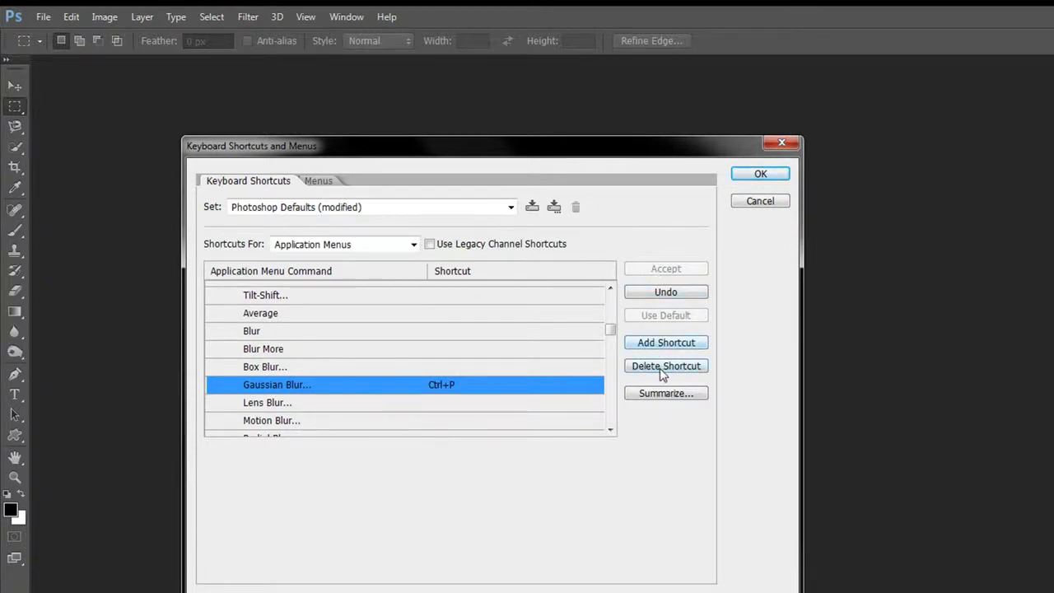
drag(619, 155, 612, 148)
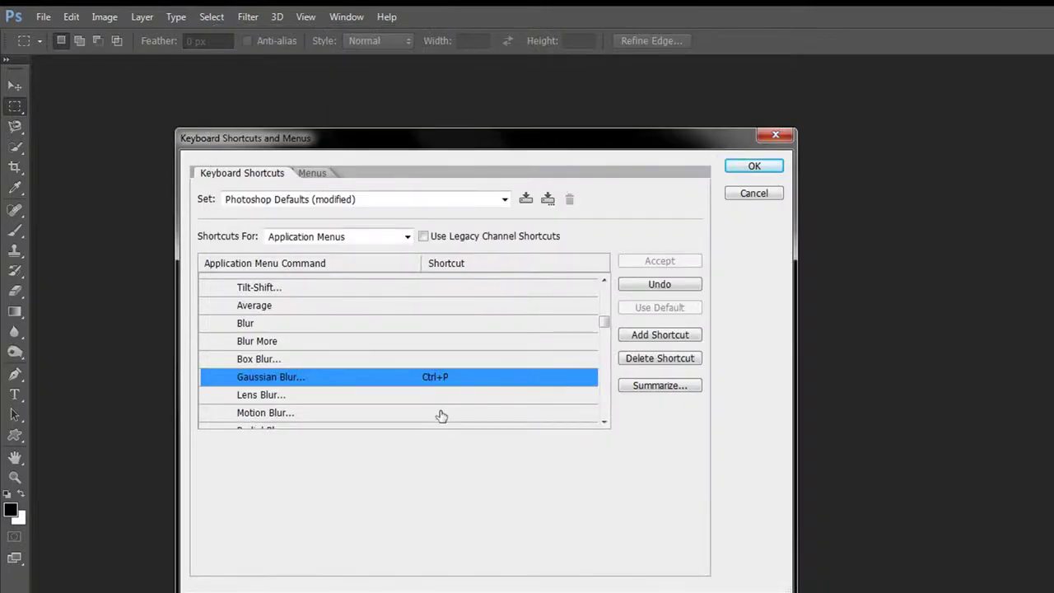
Step: Save the shortcut changes and open the Louvre pyramid photo 28.jpg
click(733, 169)
double_click(219, 140)
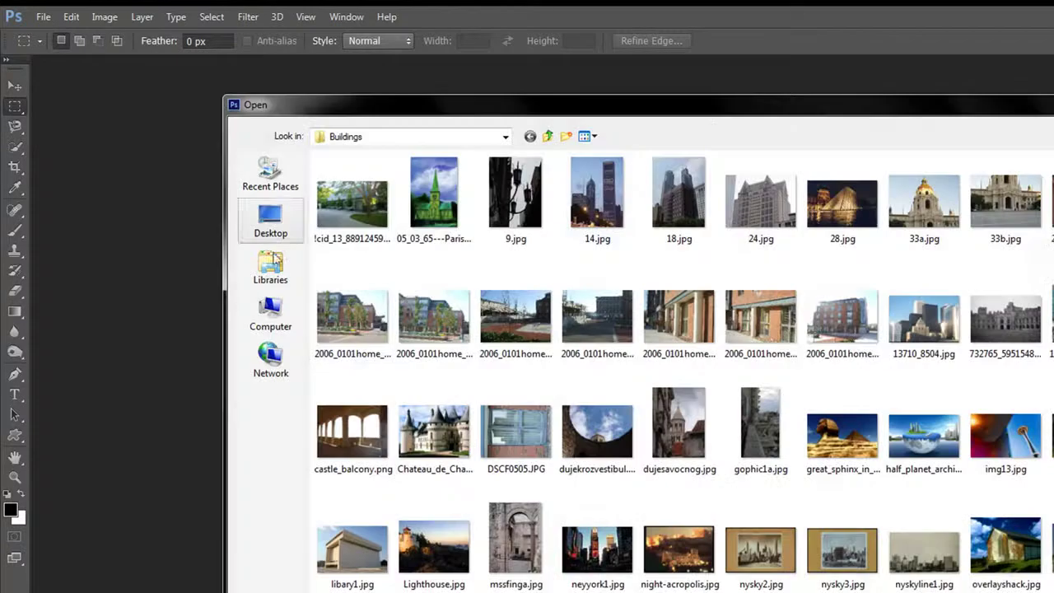
double_click(767, 180)
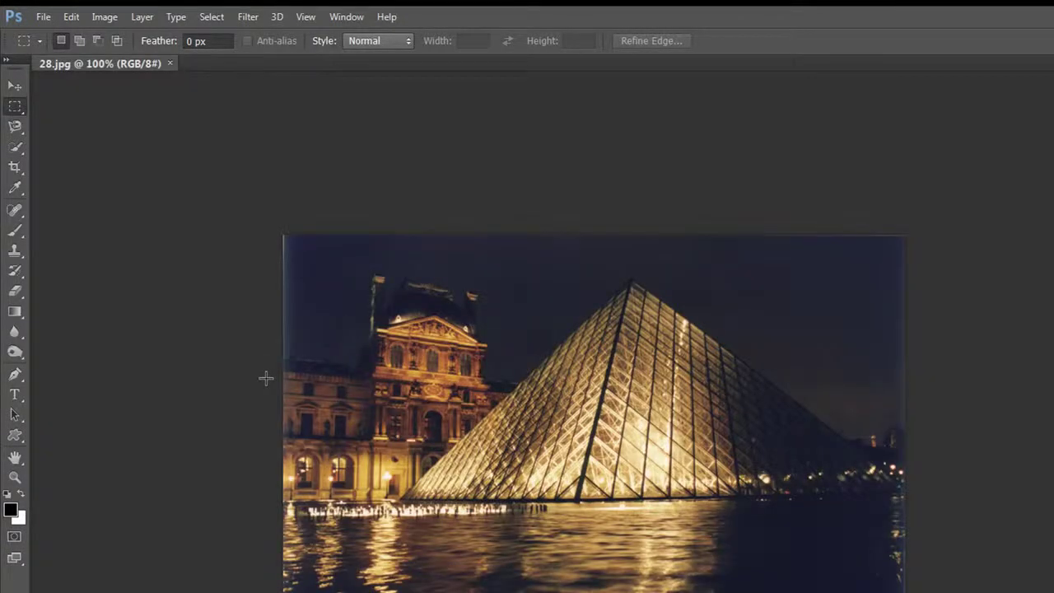
Step: Launch Gaussian Blur with the new shortcut, enter radius 10, cancel, and check its Filter > Blur listing
key(ctrl+alt+f)
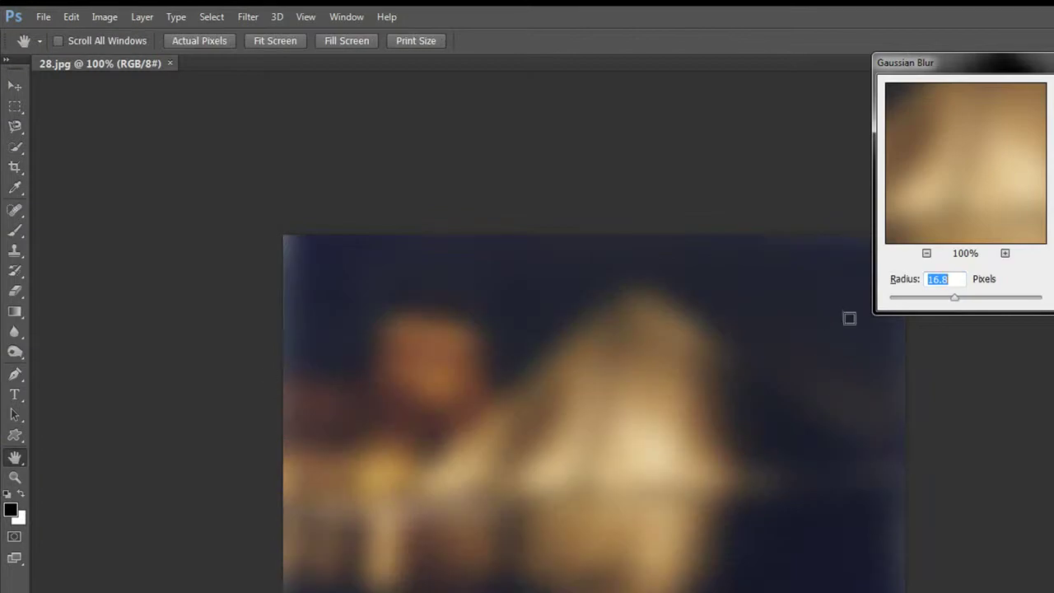
text(10)
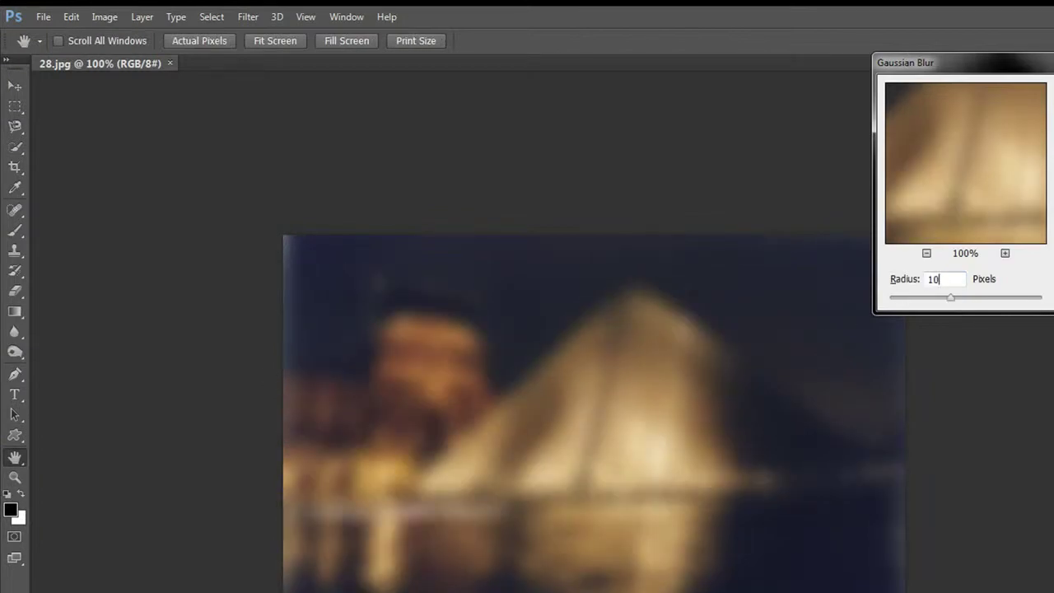
key(Escape)
click(247, 16)
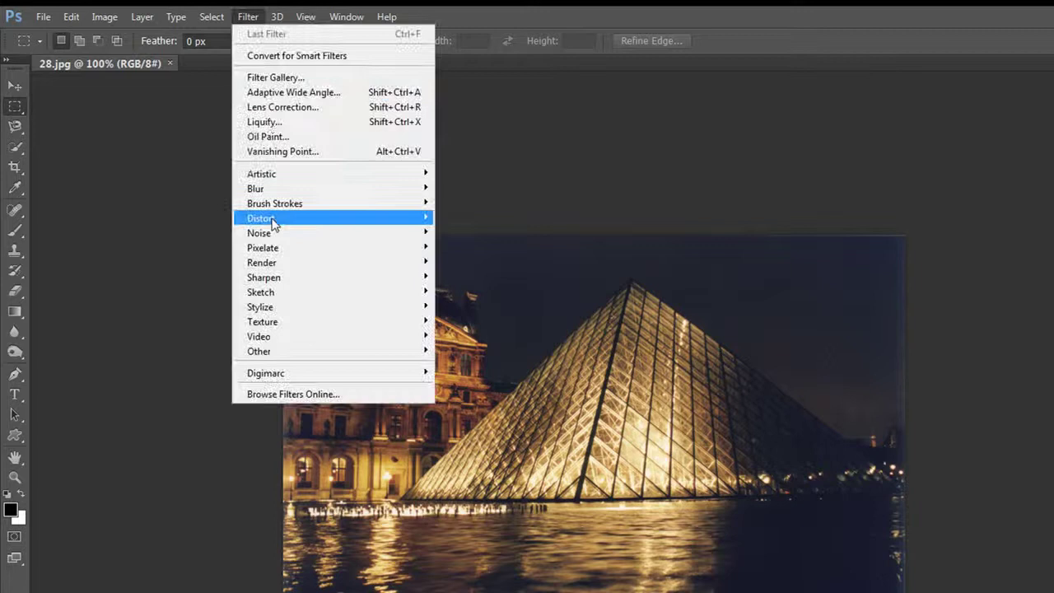
mouse_move(259, 189)
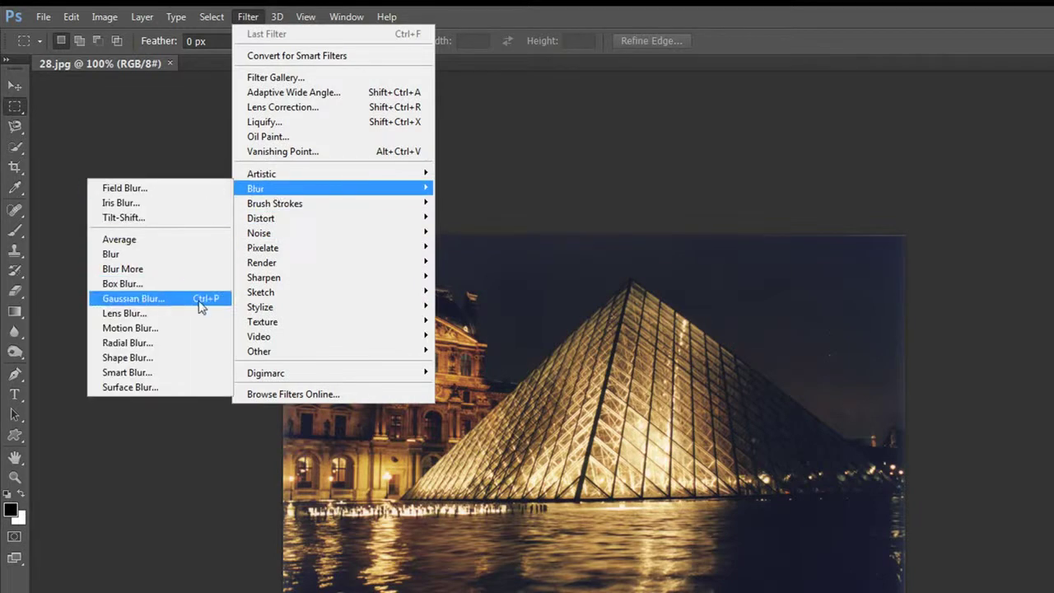
click(248, 16)
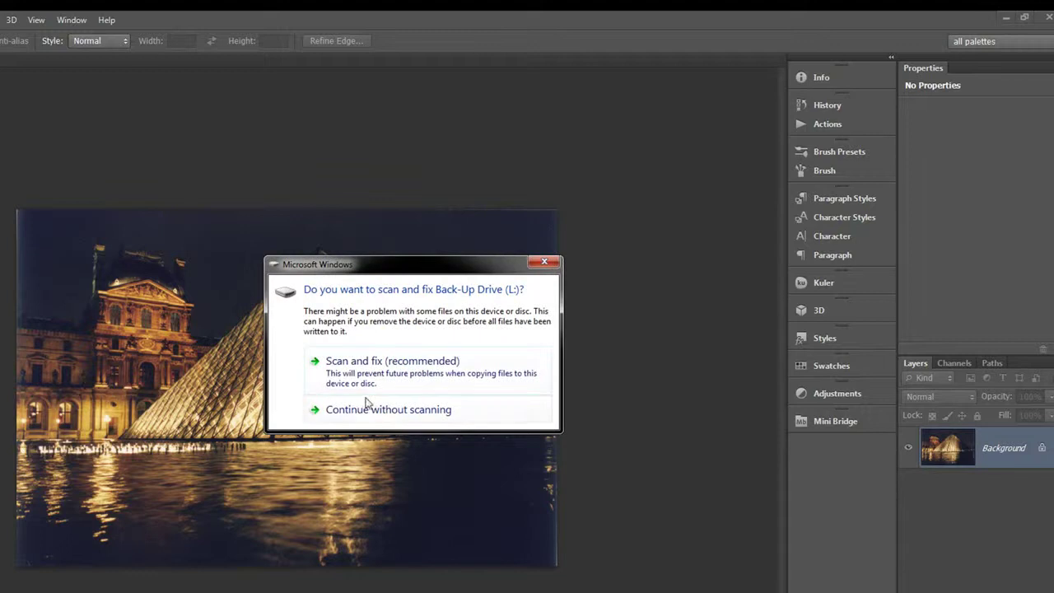
click(368, 404)
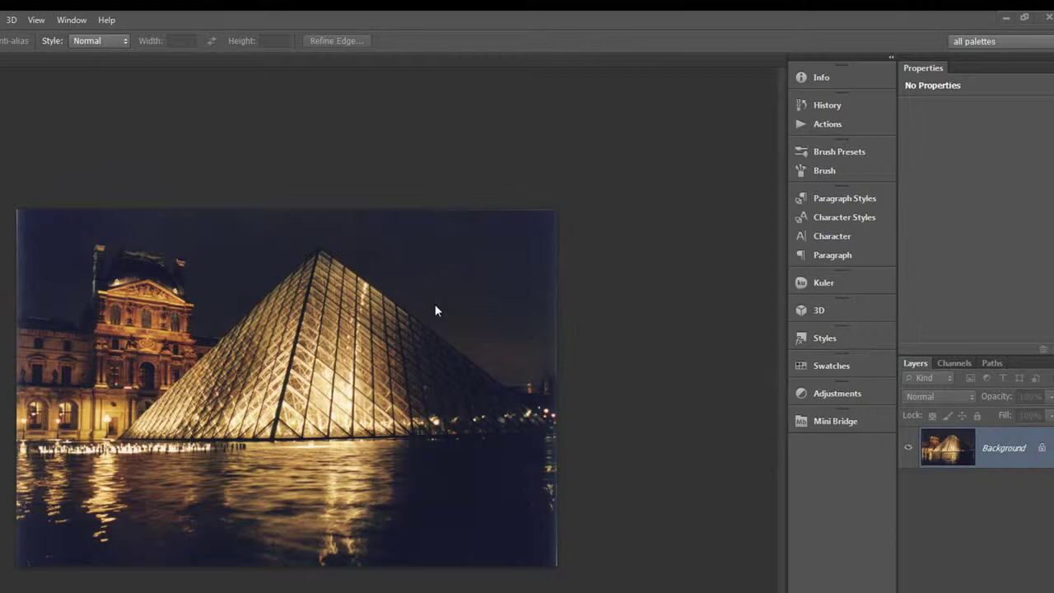
click(992, 44)
click(993, 196)
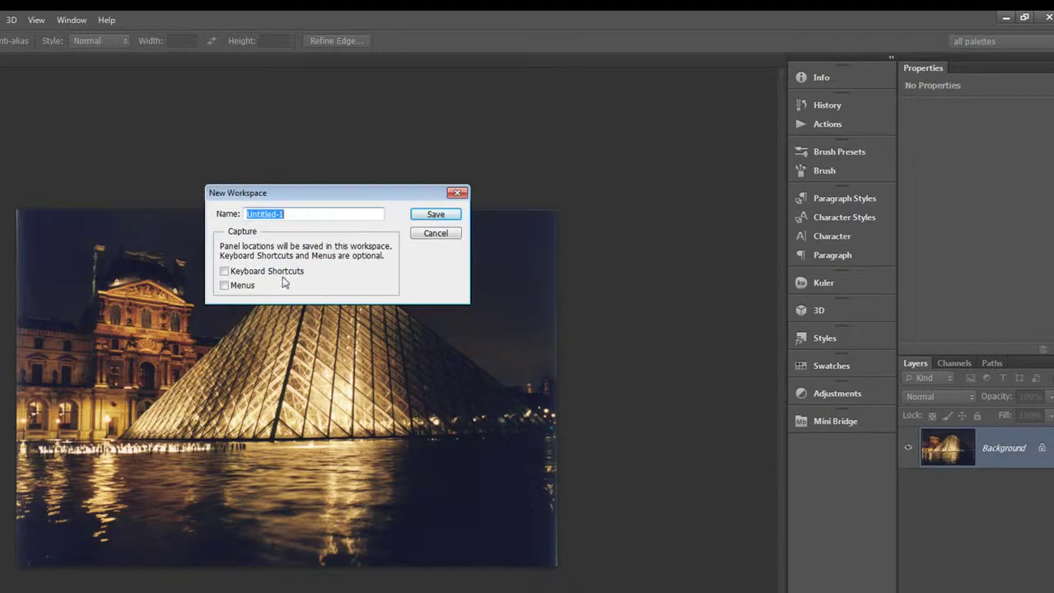
click(225, 273)
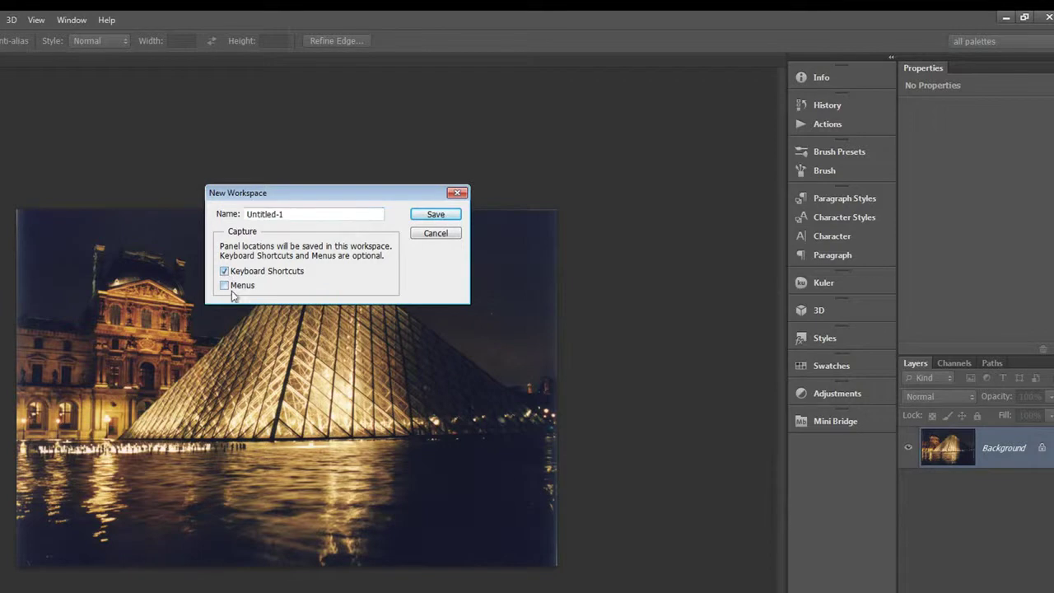
click(224, 271)
click(437, 233)
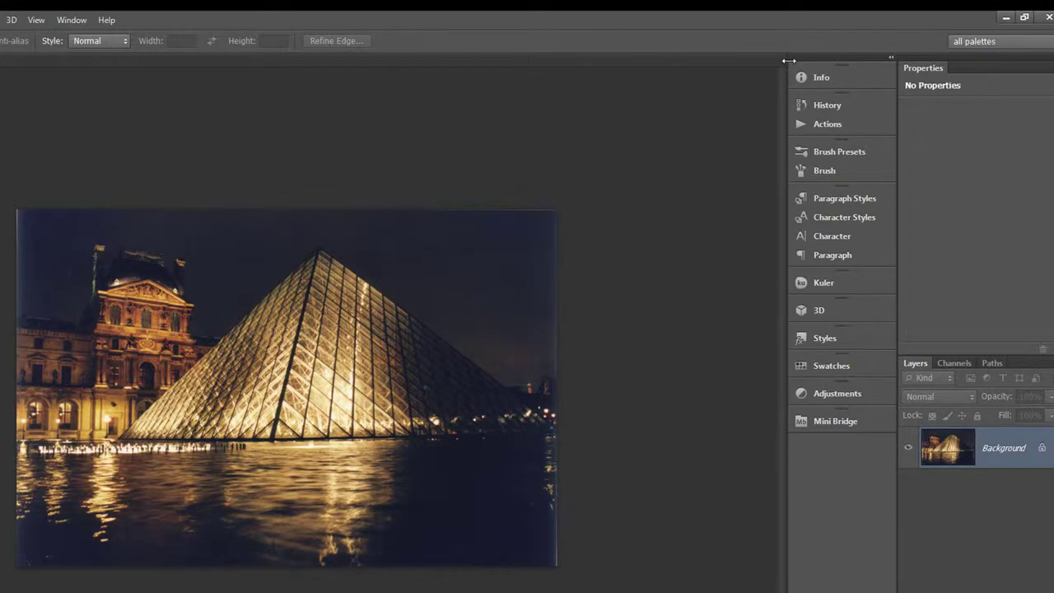
click(955, 42)
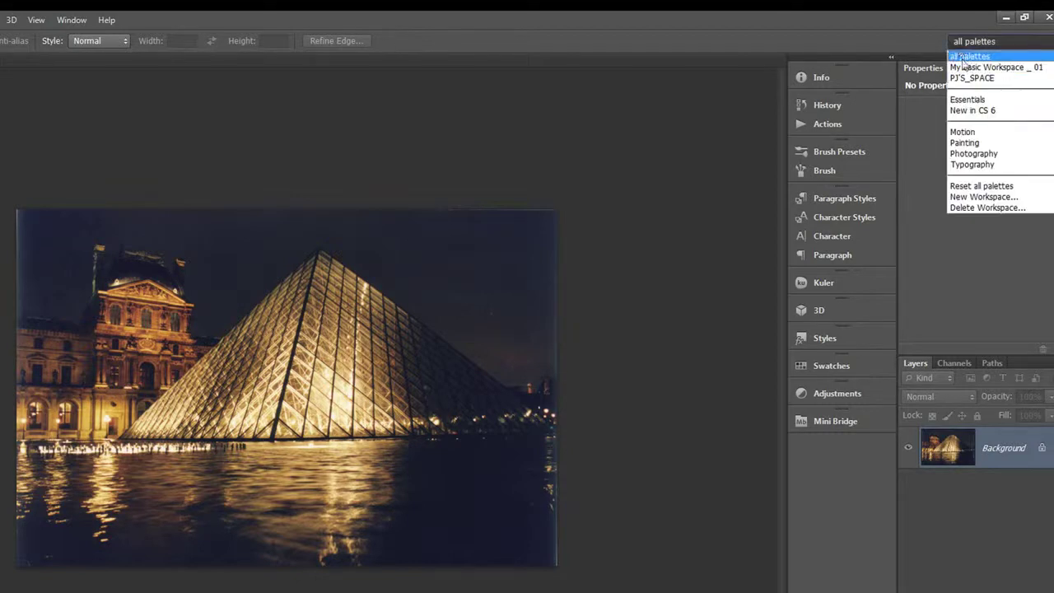
click(962, 58)
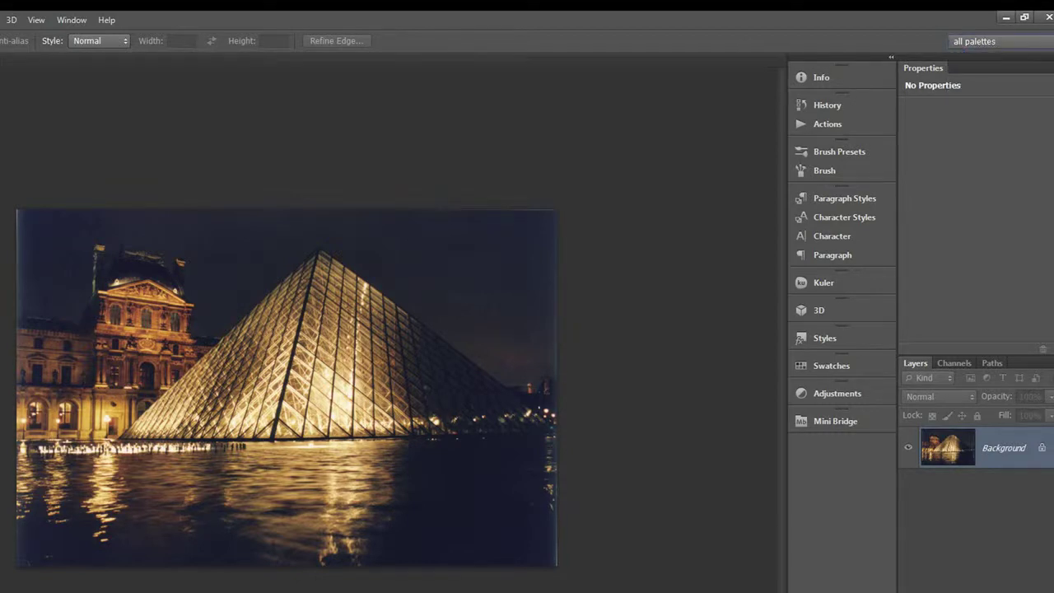